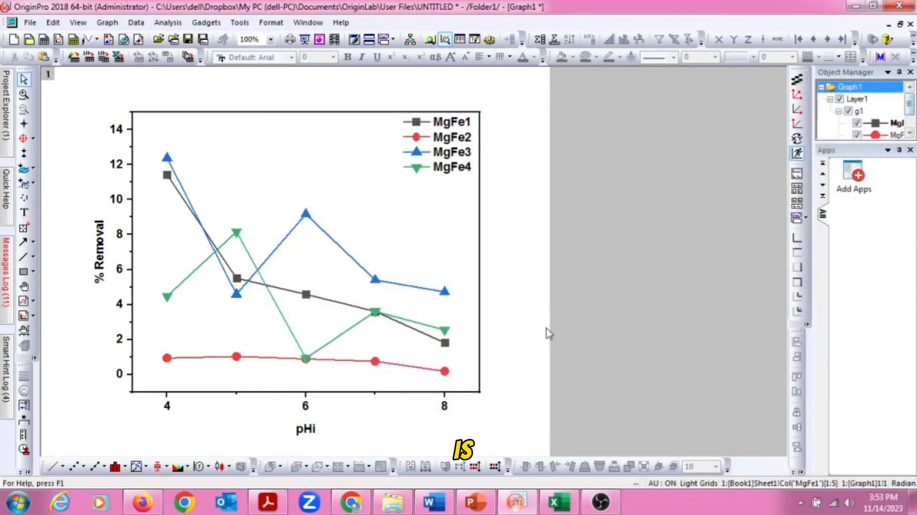
# Bring up the Explorer folder that holds the exported pH graph images.
pyautogui.click(388, 507)
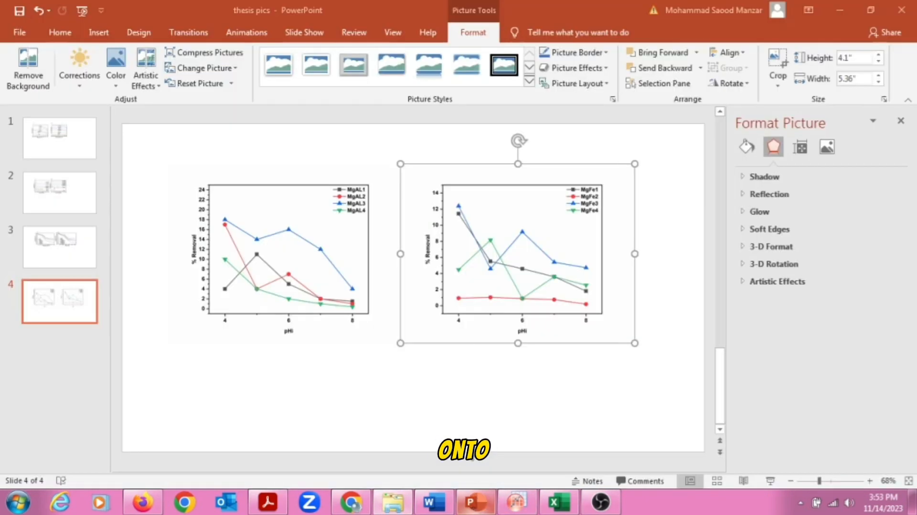
# Slide the MgFe graph left so it sits snugly against the MgAl graph.
pyautogui.click(352, 256)
pyautogui.click(527, 232)
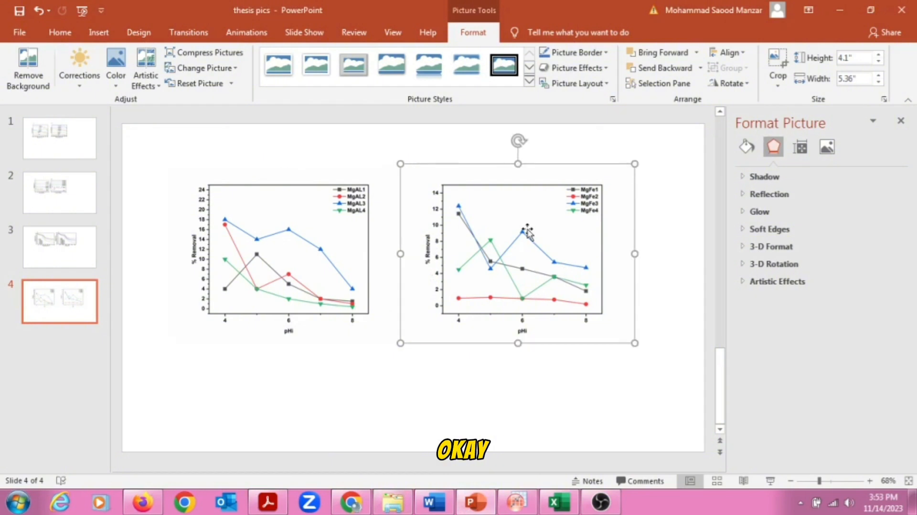
pyautogui.click(311, 256)
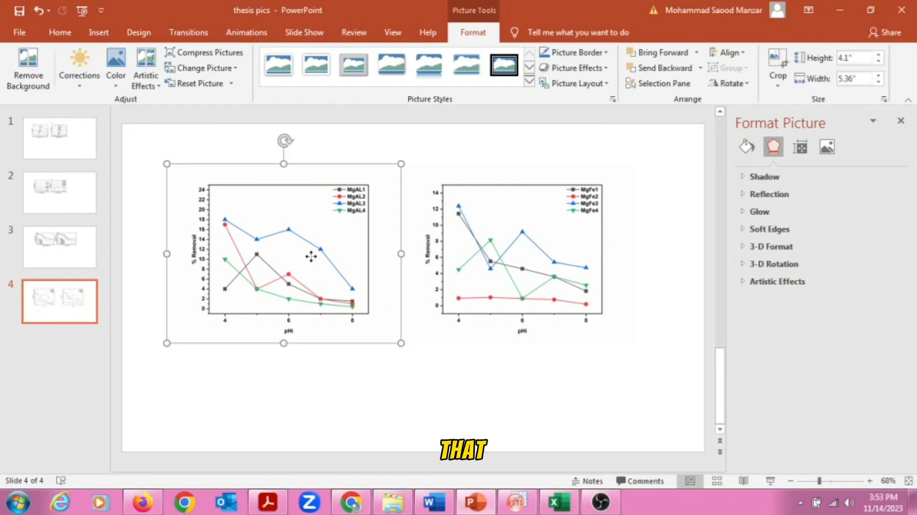
pyautogui.click(505, 231)
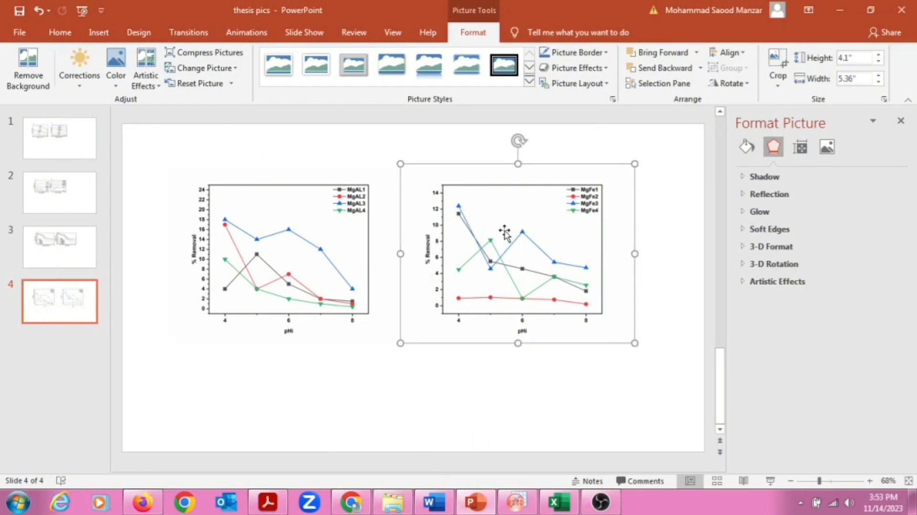
pyautogui.moveTo(487, 234); pyautogui.dragTo(456, 232)
# Confirm both graphs measure 4.1" × 5.36", then select them together.
pyautogui.click(906, 122)
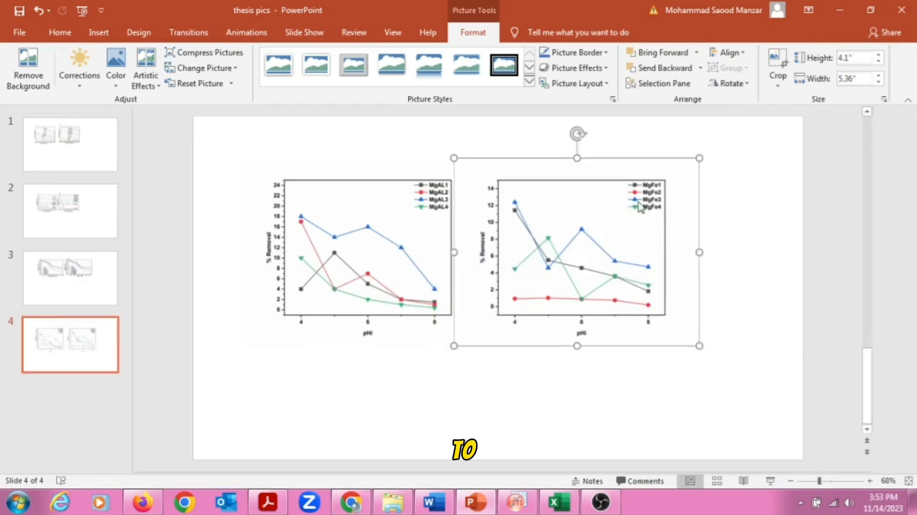
pyautogui.rightClick(405, 237)
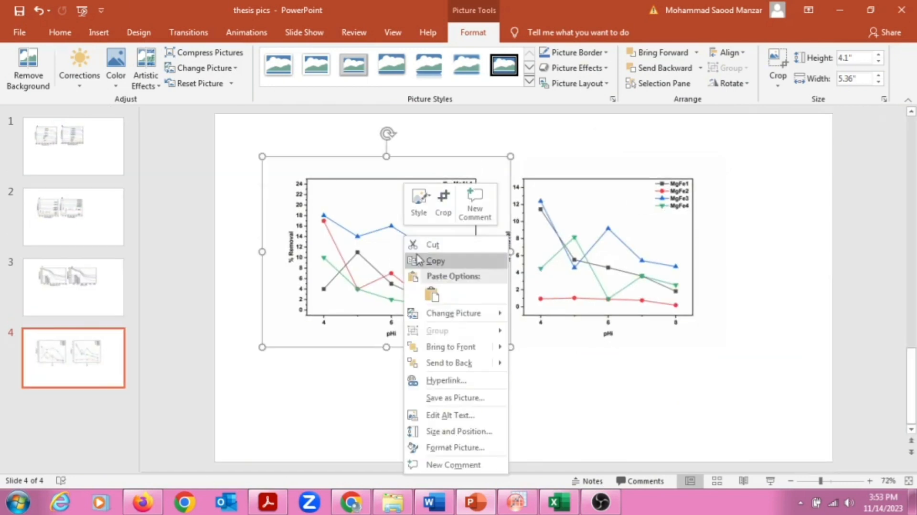
pyautogui.click(451, 431)
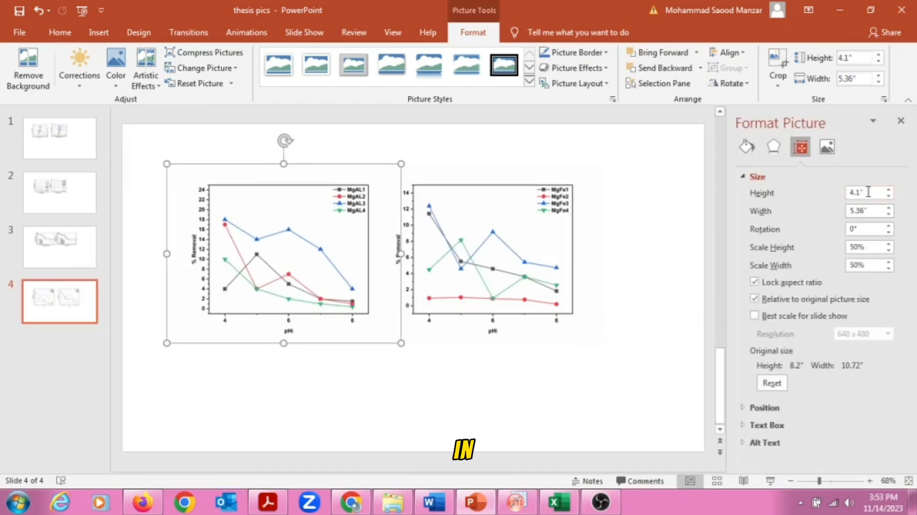
pyautogui.click(868, 193)
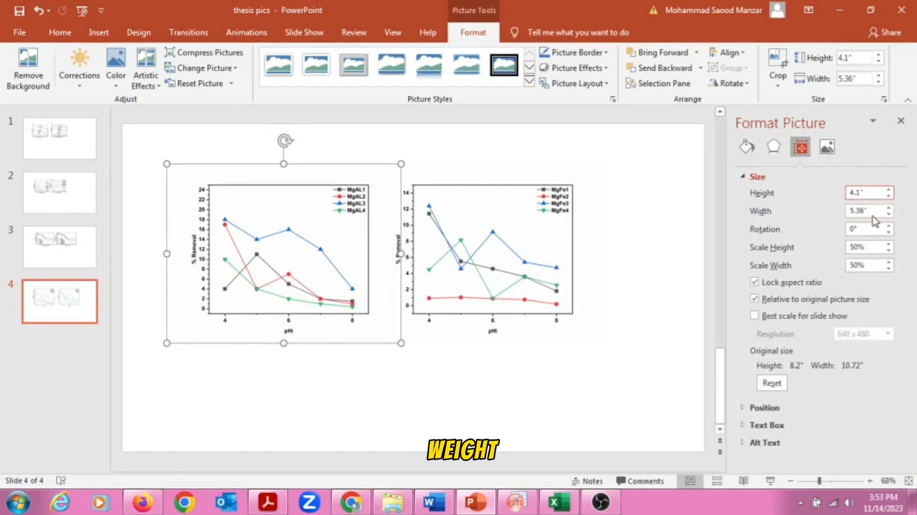
pyautogui.click(871, 210)
pyautogui.click(531, 258)
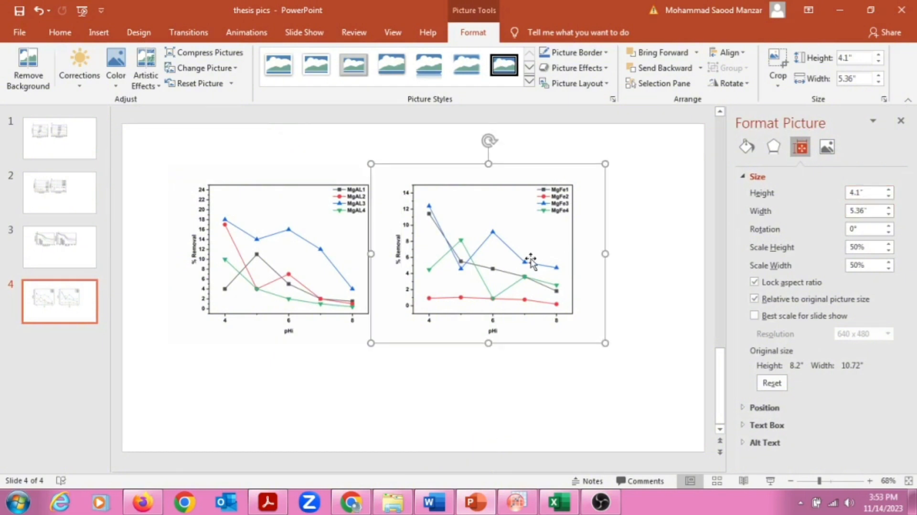
pyautogui.click(297, 248)
pyautogui.click(521, 246)
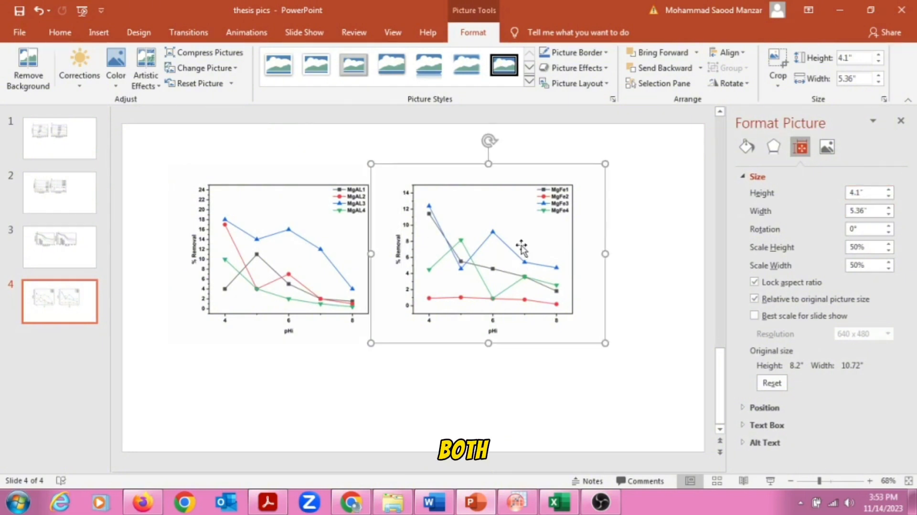
pyautogui.click(318, 254)
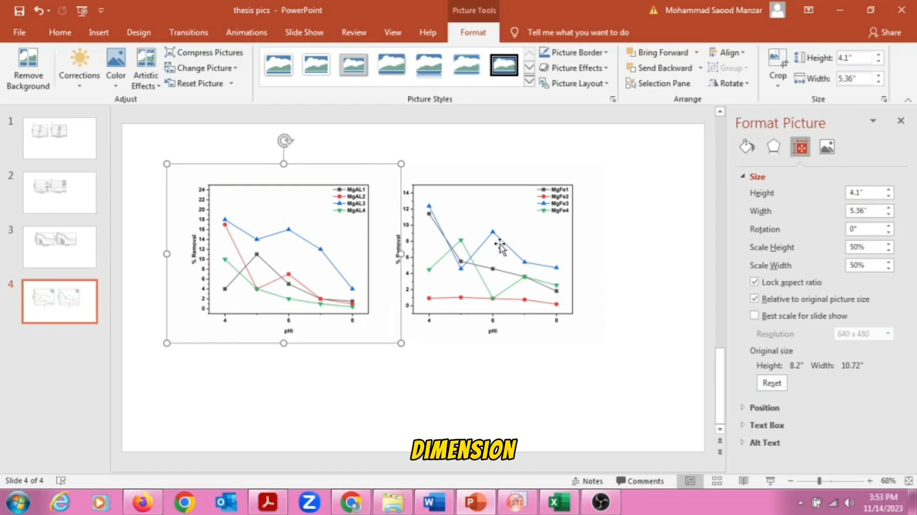
pyautogui.click(500, 247)
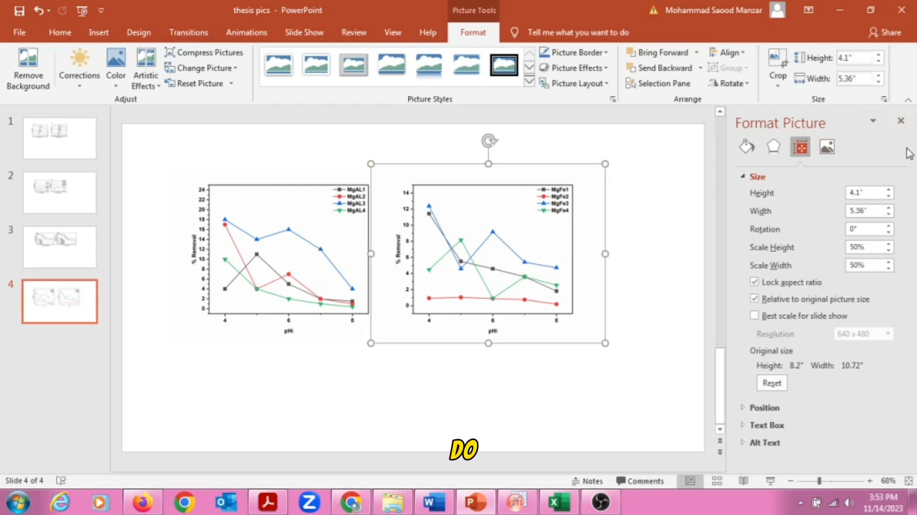
pyautogui.click(901, 120)
pyautogui.keyDown('ctrl'); pyautogui.click(398, 261); pyautogui.keyUp('ctrl')
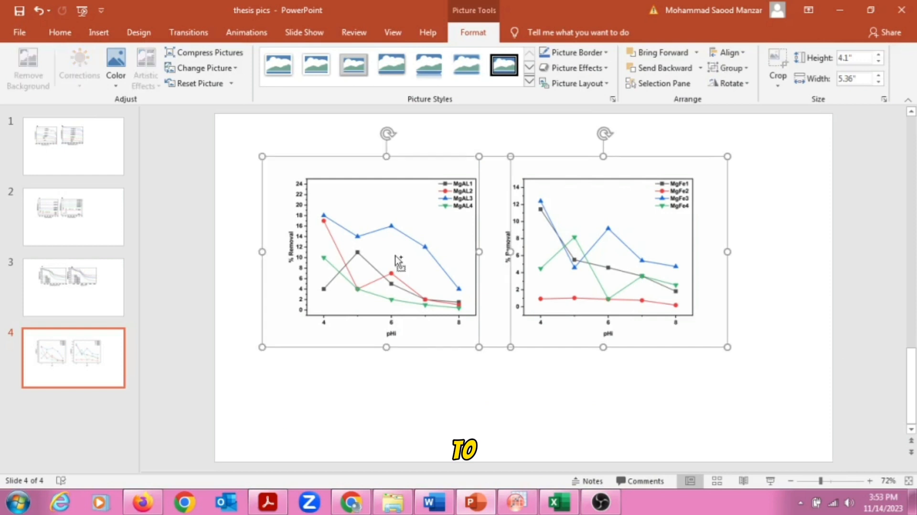
# Group the selected MgAl and MgFe graphs into a single object.
pyautogui.keyDown('ctrl'); pyautogui.click(577, 249); pyautogui.keyUp('ctrl')
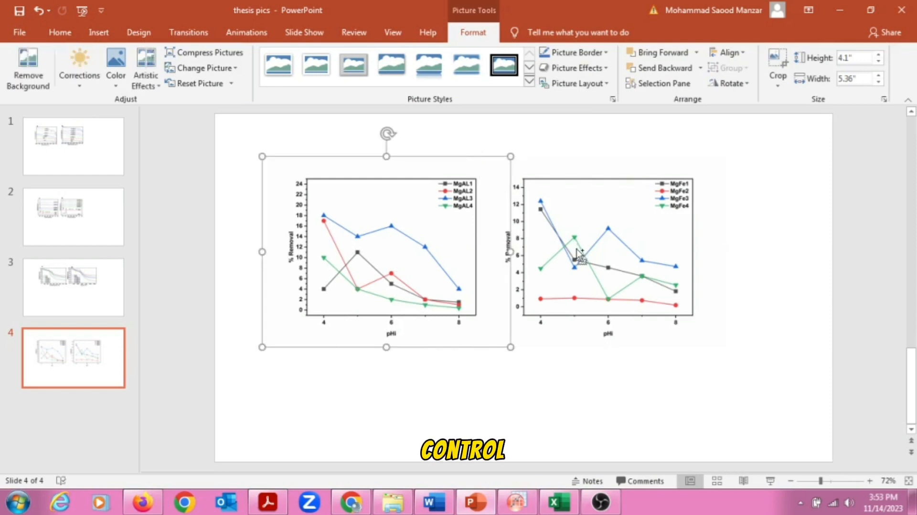
pyautogui.keyDown('ctrl'); pyautogui.click(576, 249); pyautogui.keyUp('ctrl')
pyautogui.rightClick(420, 234)
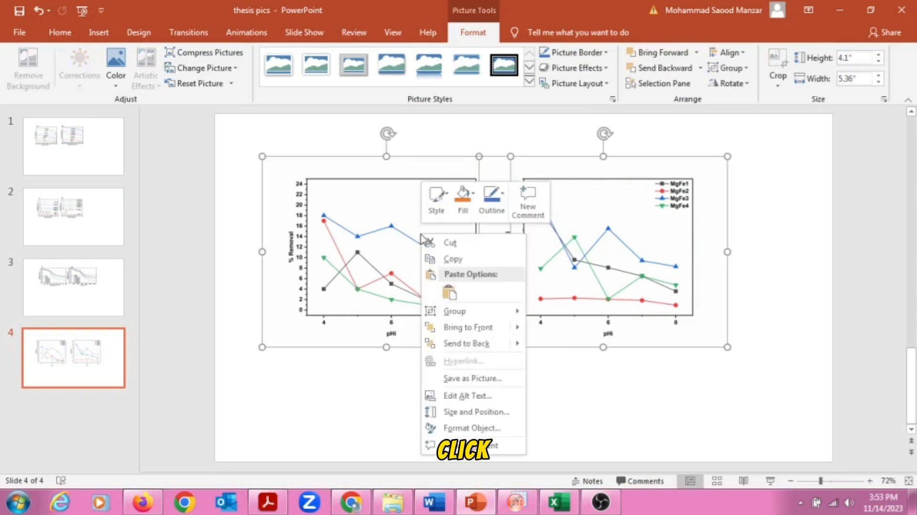
pyautogui.moveTo(450, 316)
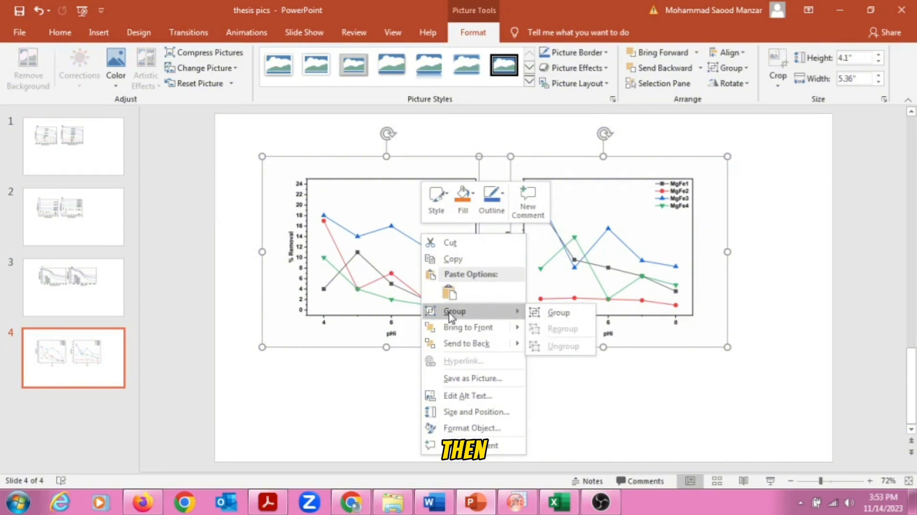
pyautogui.click(548, 317)
# Nudge the grouped graphs slightly up and left on slide 4.
pyautogui.click(570, 422)
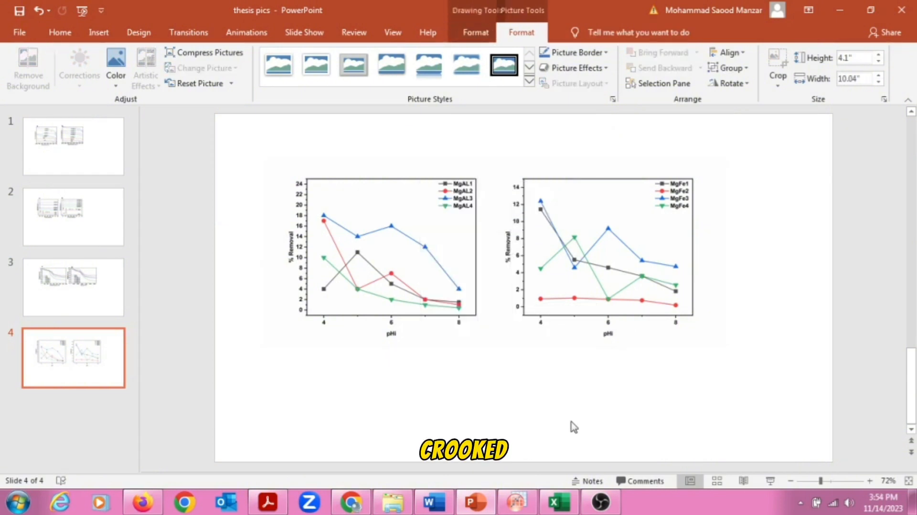
pyautogui.click(483, 281)
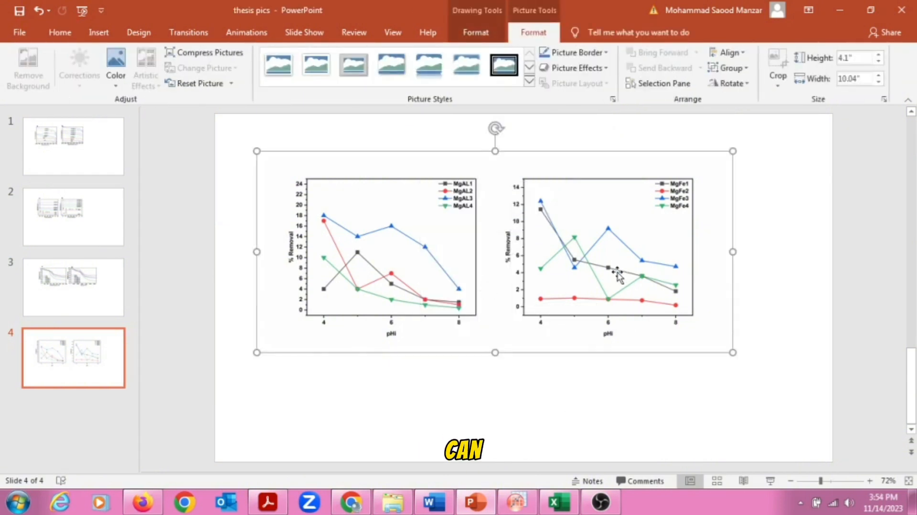
pyautogui.moveTo(474, 186)
pyautogui.mouseDown()
pyautogui.moveTo(567, 180)
pyautogui.moveTo(388, 199)
pyautogui.moveTo(478, 173)
pyautogui.moveTo(468, 175)
pyautogui.mouseUp()
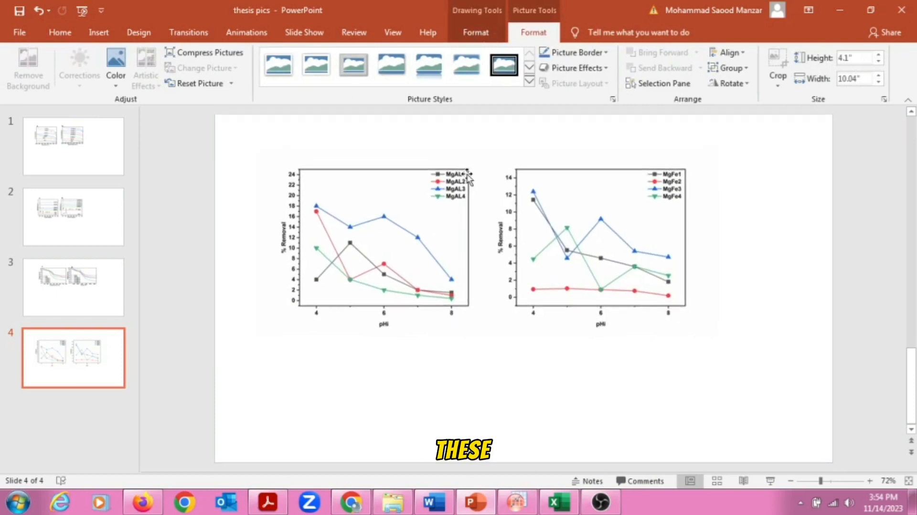
pyautogui.click(481, 230)
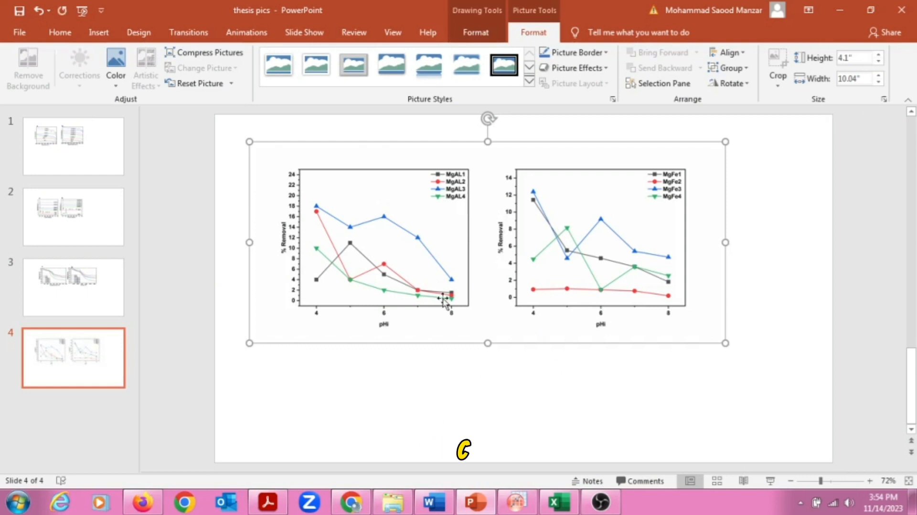
# Create a new Microsoft Word document in the MgAl_MgFe_TRC folder.
pyautogui.click(400, 497)
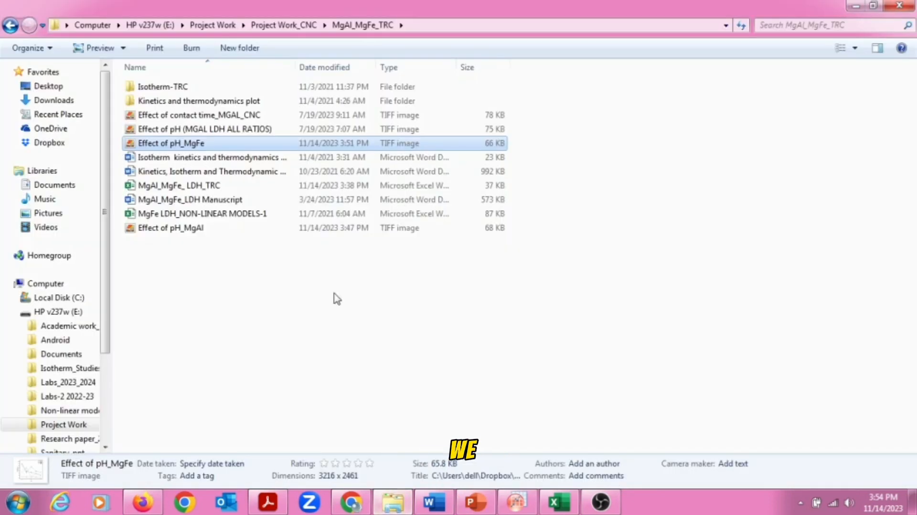
pyautogui.click(337, 299)
pyautogui.rightClick(315, 340)
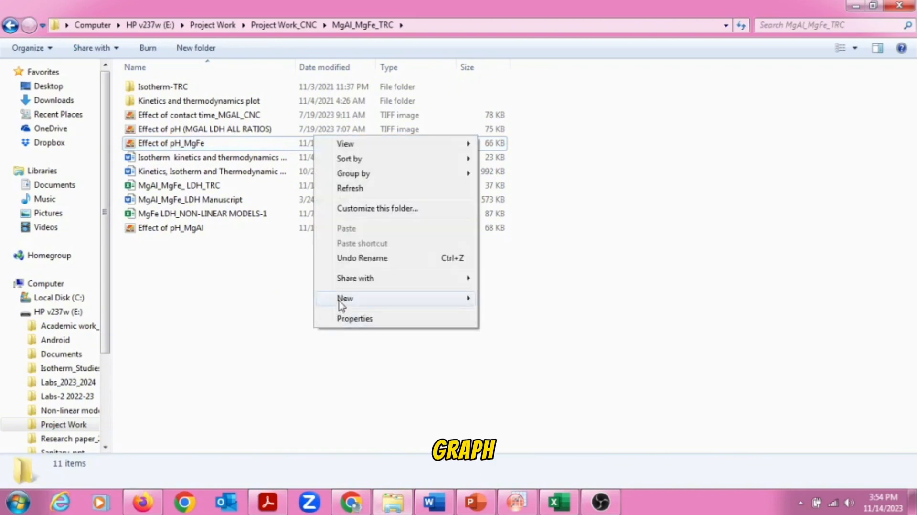
pyautogui.moveTo(430, 298)
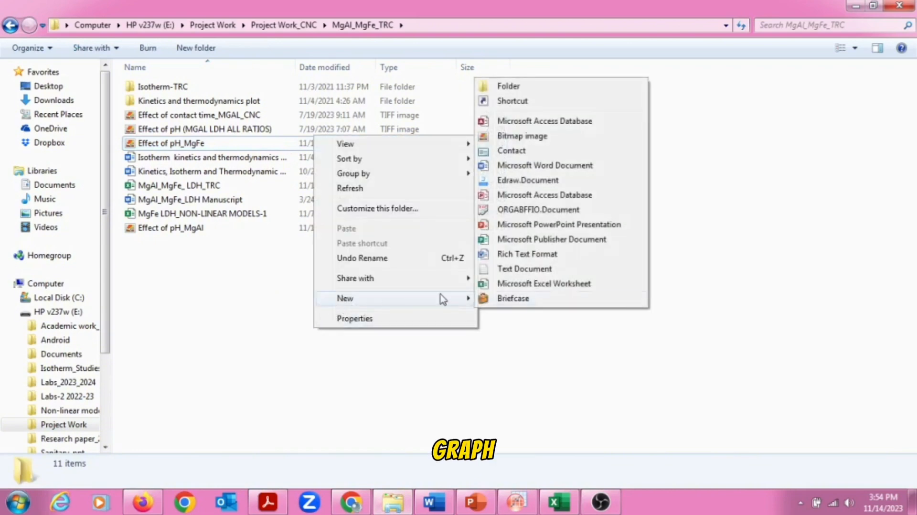
pyautogui.click(535, 167)
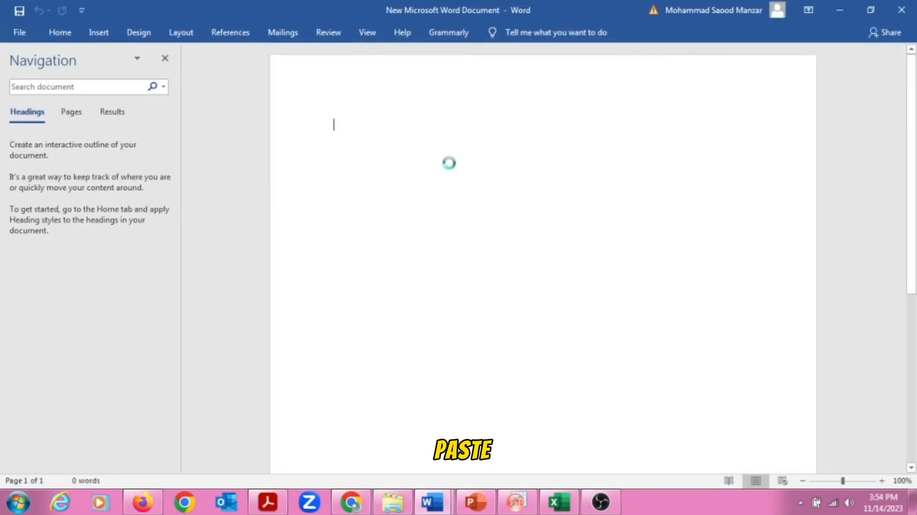
# Paste the grouped graphs into Word, shrink them to the margins and move them up-left.
pyautogui.hotkey('ctrl', 'v')
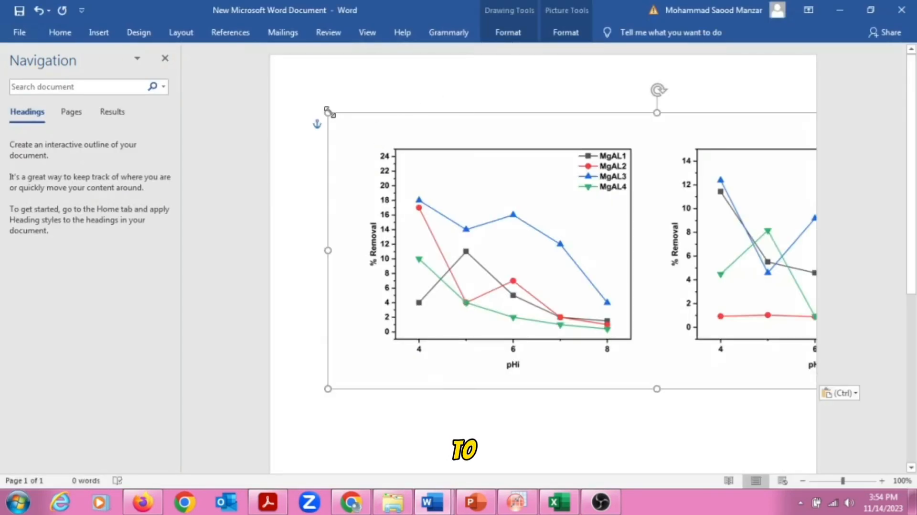
pyautogui.moveTo(328, 111); pyautogui.dragTo(510, 180)
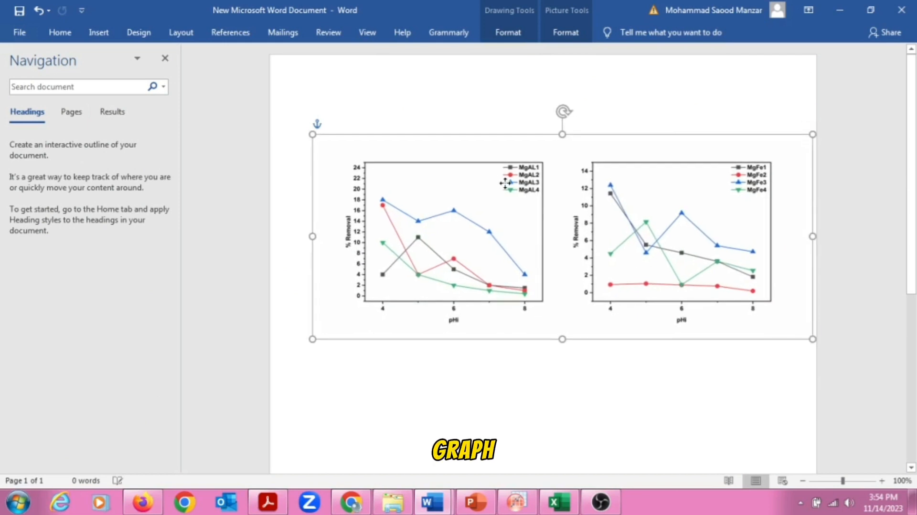
pyautogui.moveTo(313, 132); pyautogui.dragTo(338, 150)
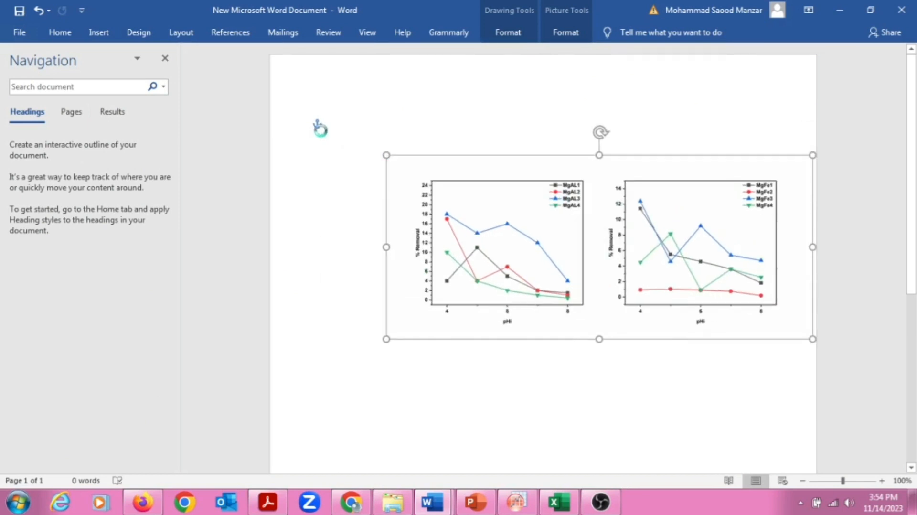
pyautogui.moveTo(532, 199); pyautogui.dragTo(492, 159)
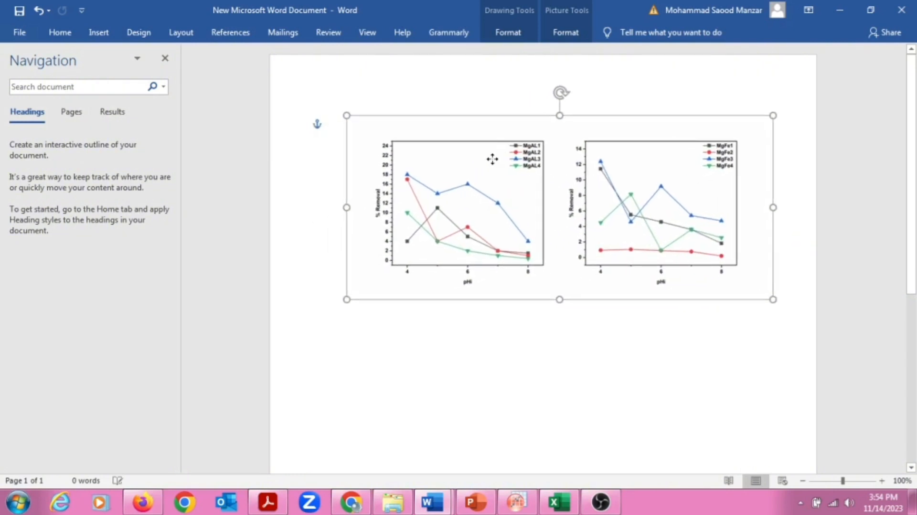
# Apply the thick black frame picture style to the two-graph picture.
pyautogui.click(568, 34)
pyautogui.click(483, 81)
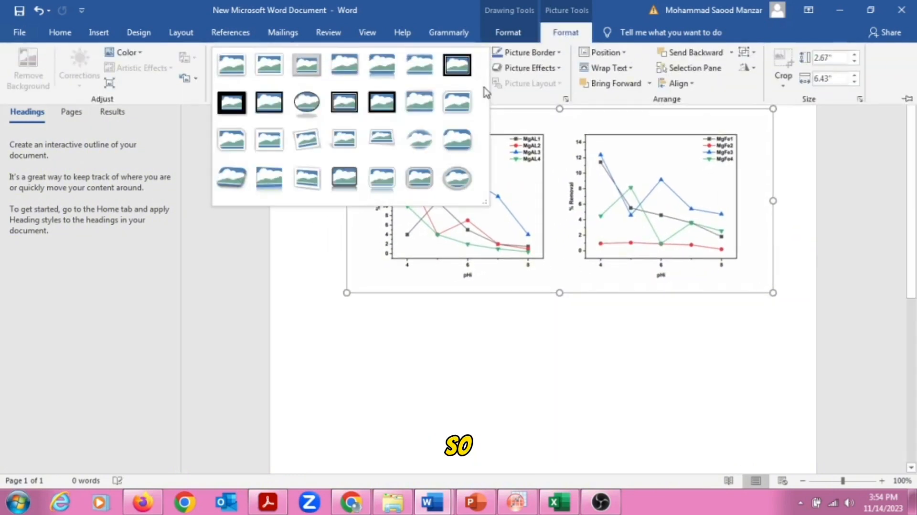
pyautogui.click(277, 104)
pyautogui.click(617, 219)
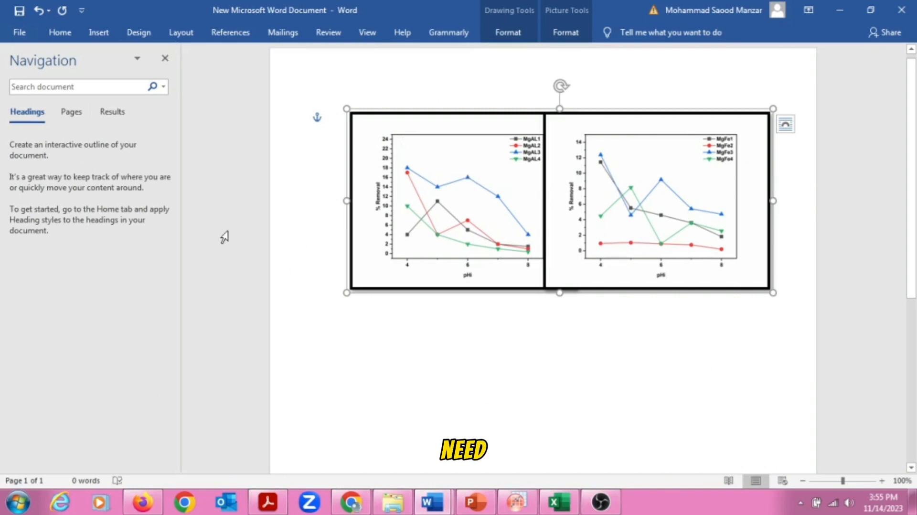
# Replace the figure with a Paste as Picture copy shrunk to fit the page.
pyautogui.press('Delete')
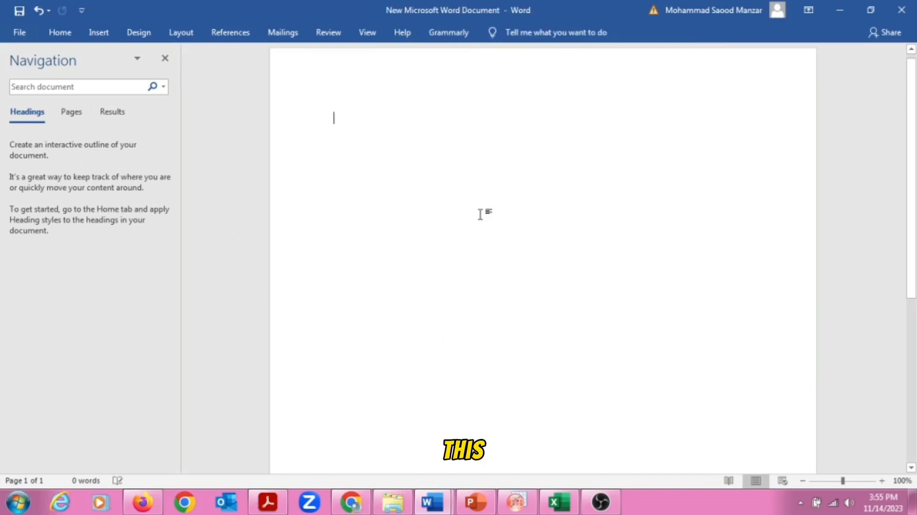
pyautogui.rightClick(352, 123)
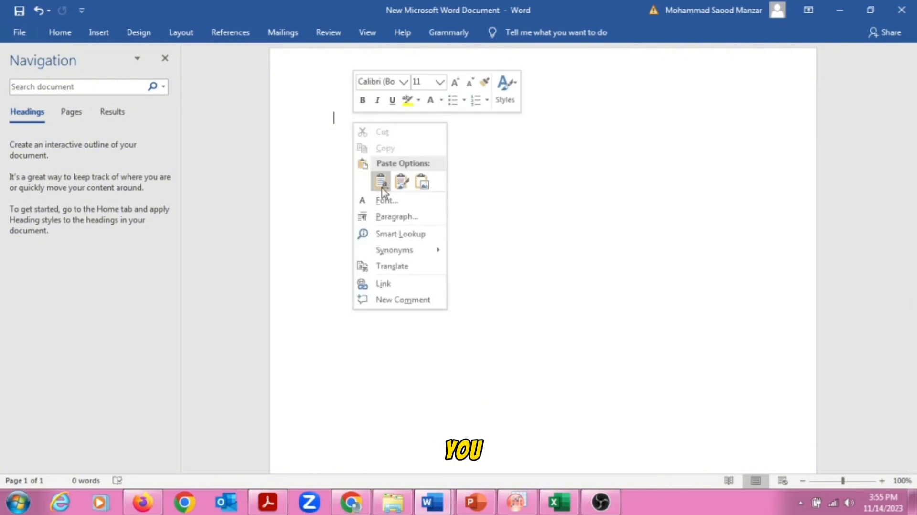
pyautogui.click(422, 181)
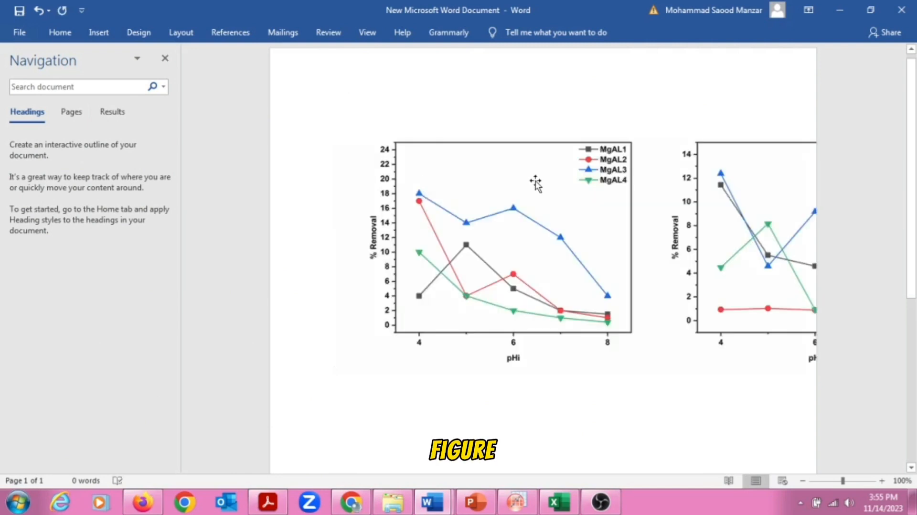
pyautogui.click(467, 180)
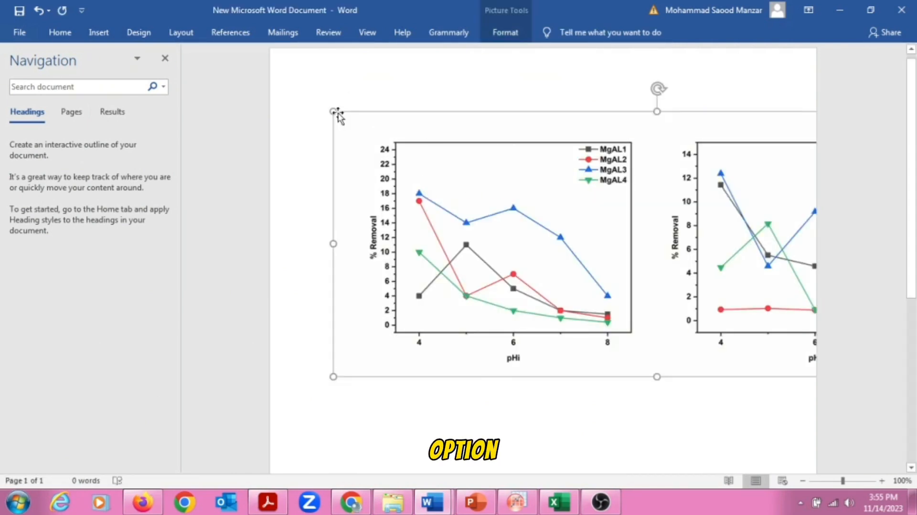
pyautogui.moveTo(333, 110); pyautogui.dragTo(396, 143)
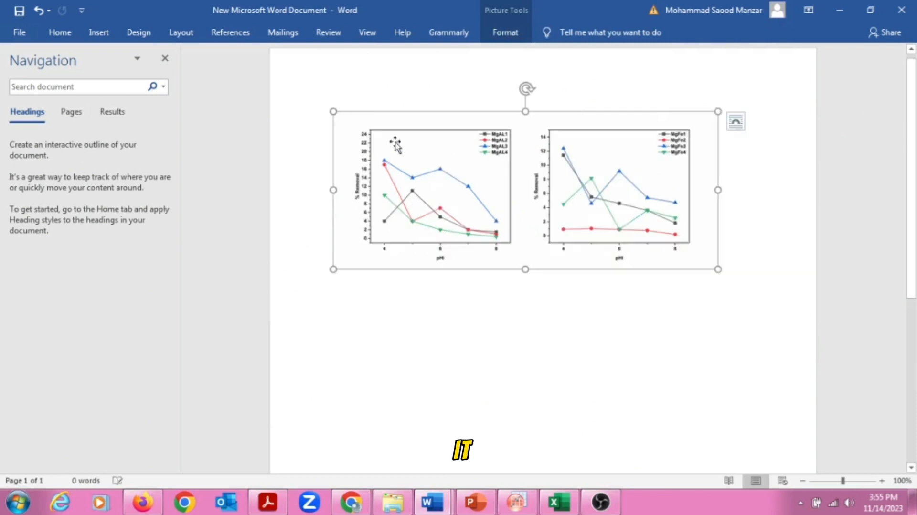
# Give the newly pasted picture a black frame picture style.
pyautogui.click(505, 32)
pyautogui.click(482, 86)
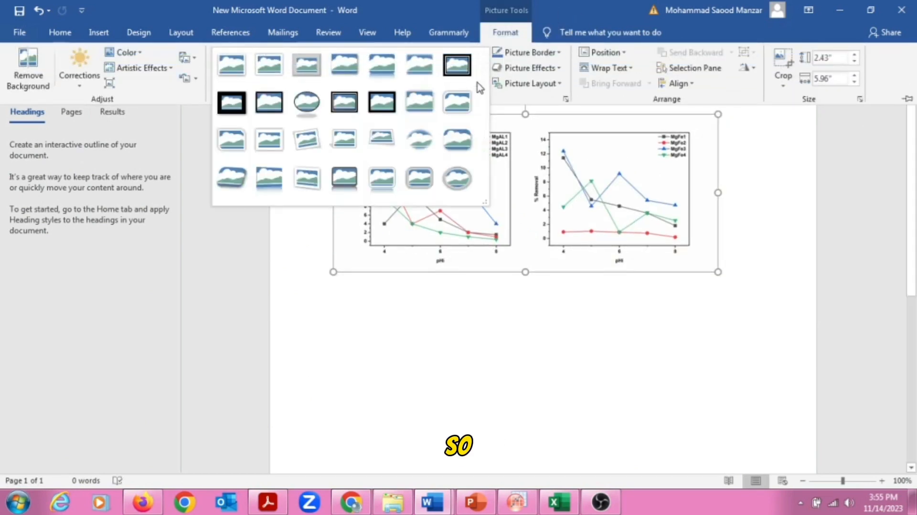
pyautogui.click(264, 109)
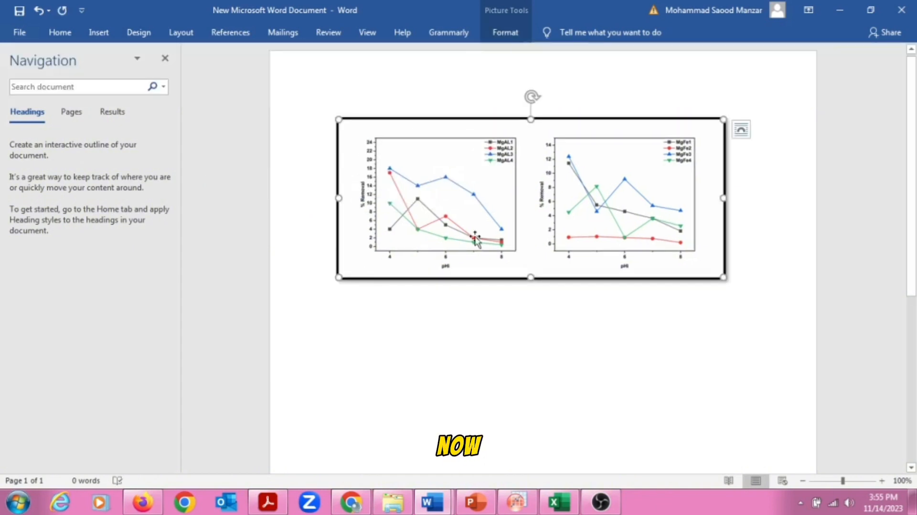
pyautogui.hotkey('ctrl', 'a')
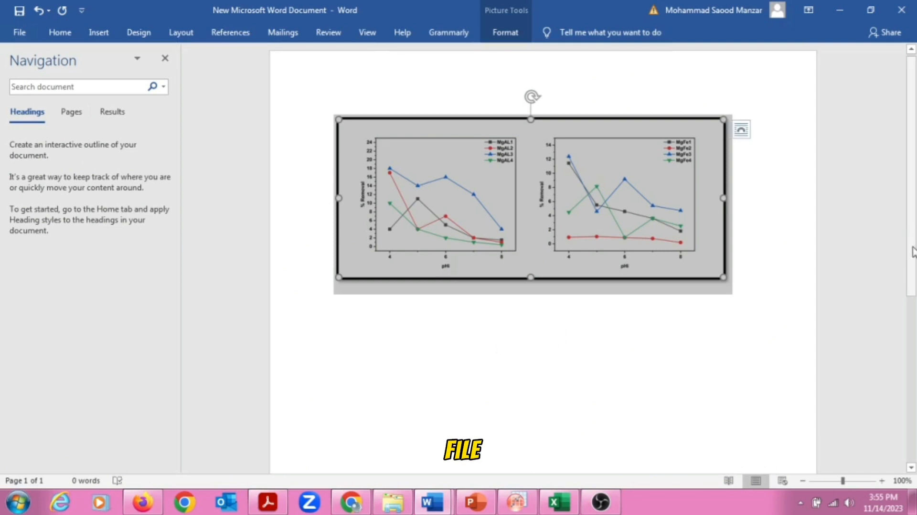
pyautogui.scroll(-2, 558, 296)
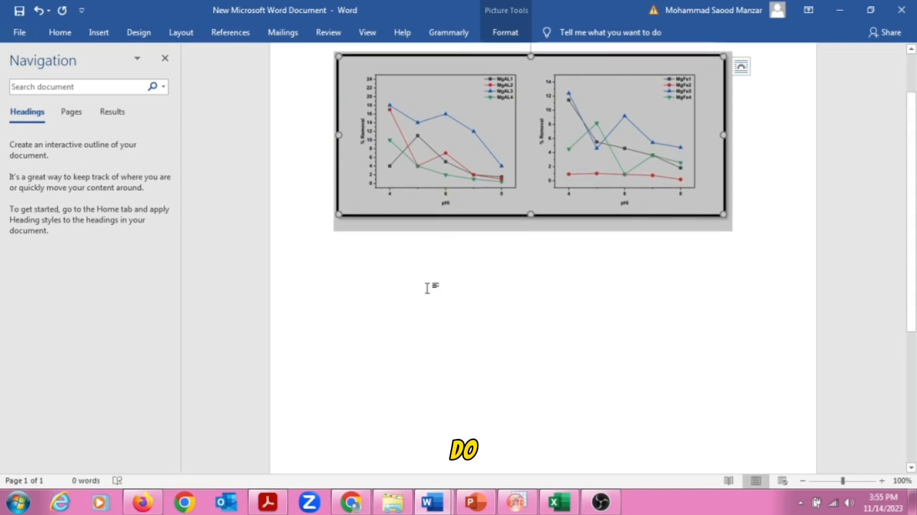
# Copy the Effect of pH_MgAl image in Explorer and return below the Word figure.
pyautogui.click(427, 286)
pyautogui.click(382, 505)
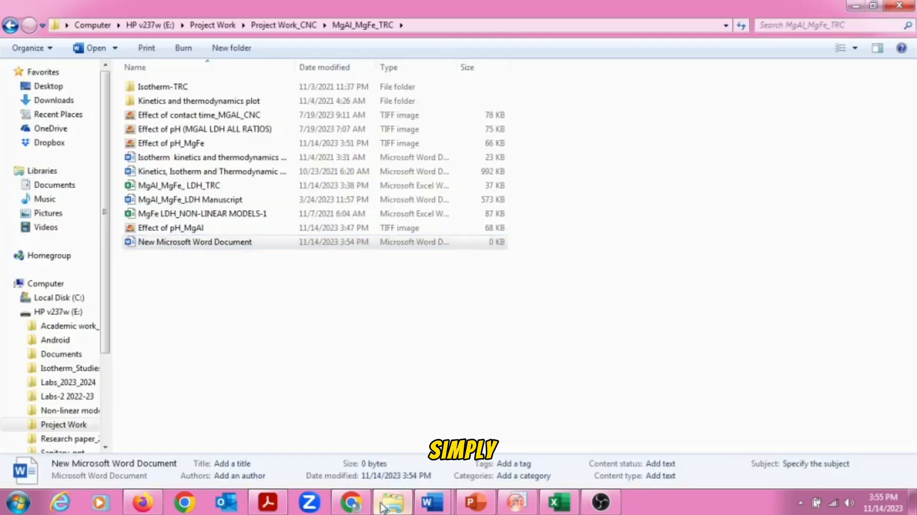
pyautogui.click(175, 228)
pyautogui.rightClick(173, 228)
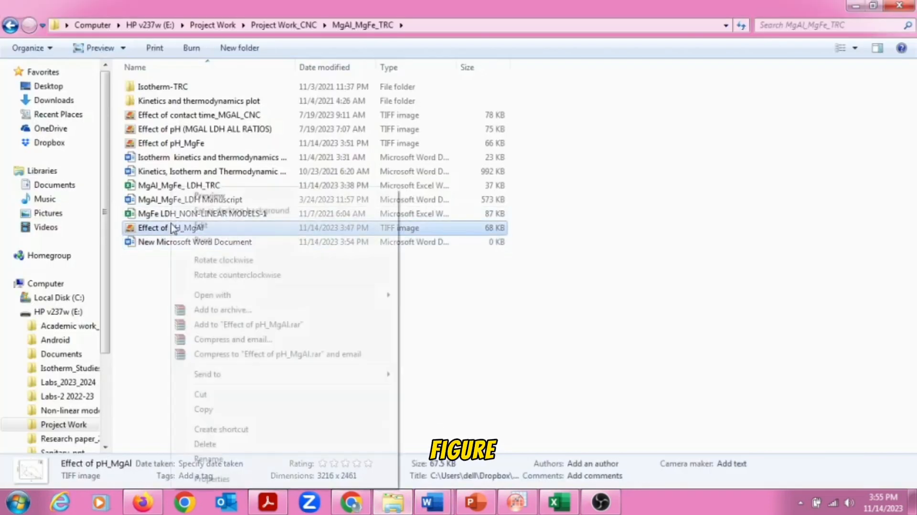
pyautogui.click(204, 412)
pyautogui.click(444, 501)
pyautogui.click(477, 472)
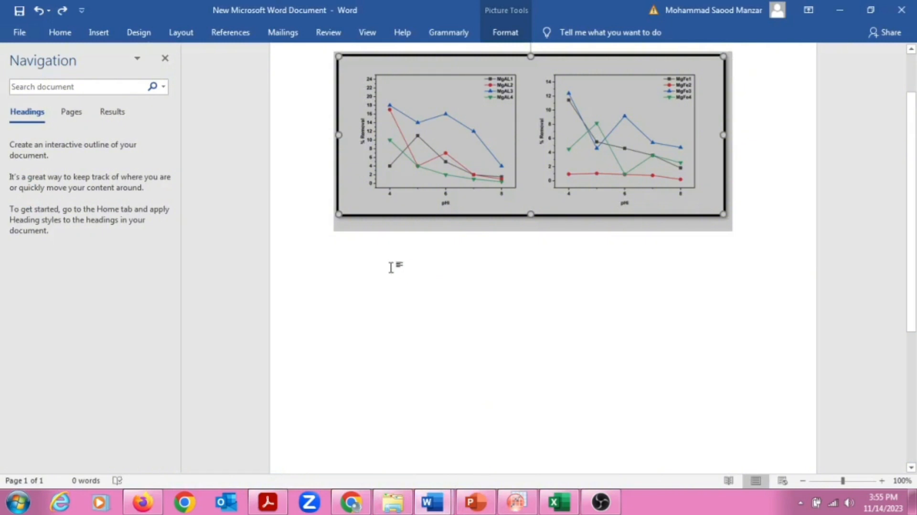
pyautogui.click(391, 266)
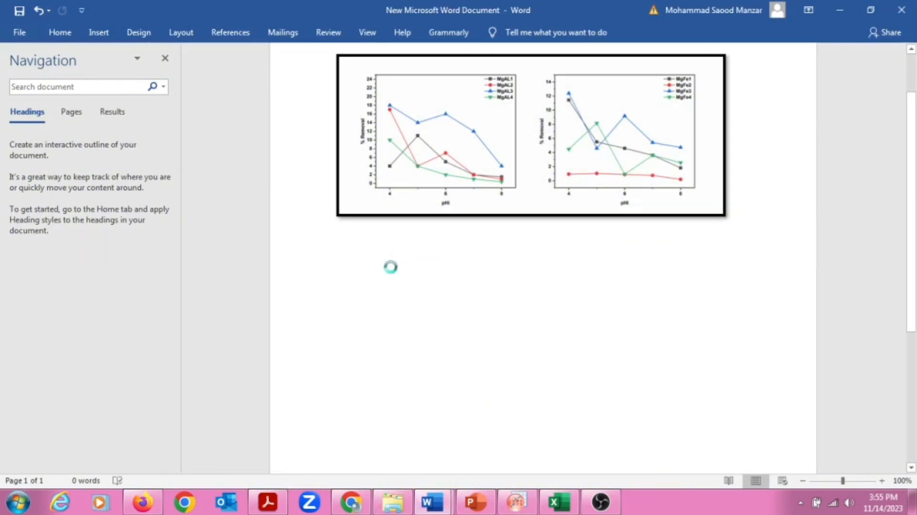
# Paste the MgAl chart, shrink it, wrap it Top and Bottom and move it left.
pyautogui.hotkey('ctrl', 'v')
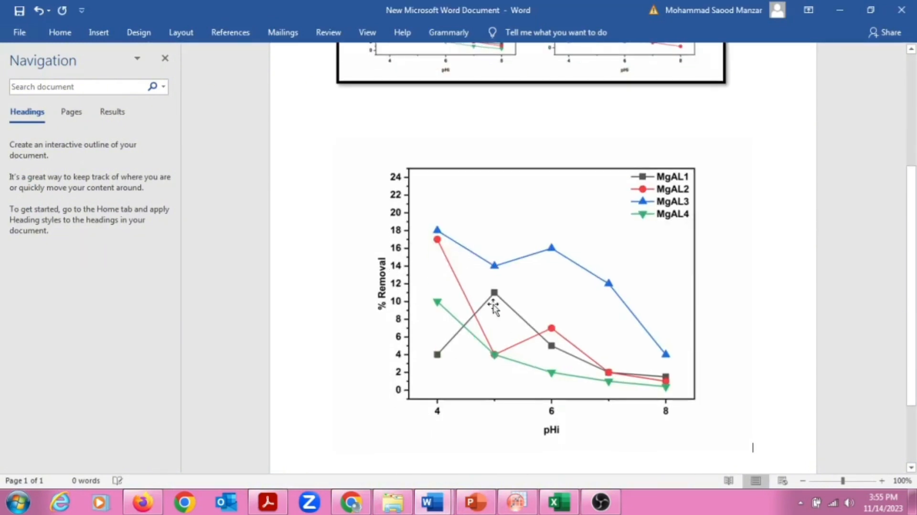
pyautogui.click(499, 302)
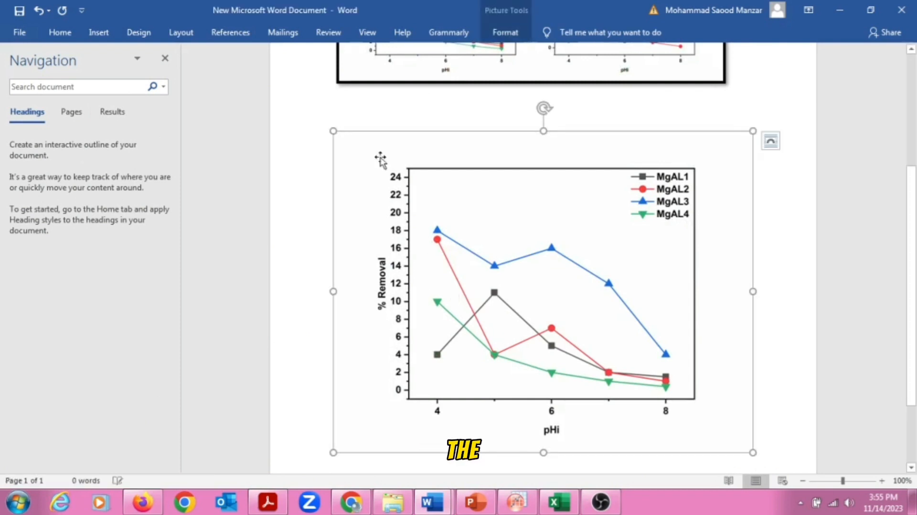
pyautogui.moveTo(333, 130)
pyautogui.mouseDown()
pyautogui.moveTo(446, 194)
pyautogui.moveTo(332, 131)
pyautogui.mouseUp()
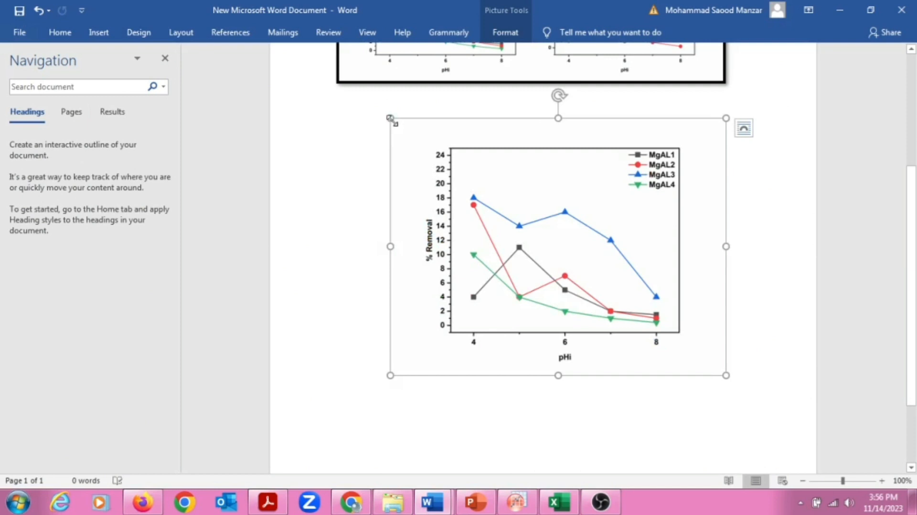
pyautogui.moveTo(391, 118); pyautogui.dragTo(503, 180)
pyautogui.moveTo(388, 116); pyautogui.dragTo(461, 173)
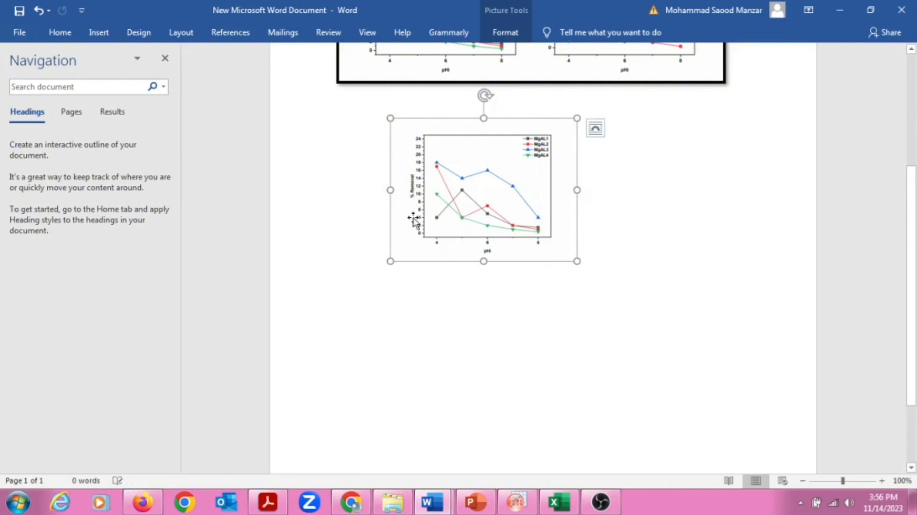
pyautogui.click(596, 128)
pyautogui.click(634, 264)
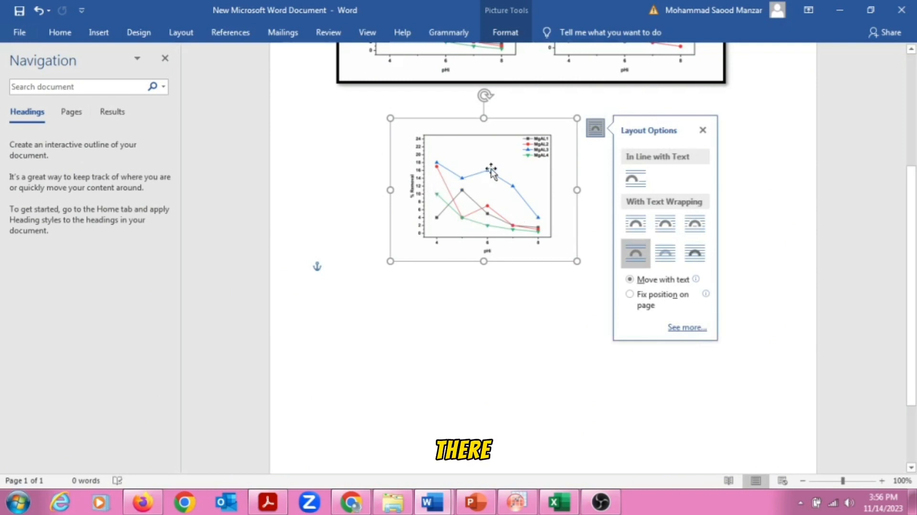
pyautogui.moveTo(490, 173); pyautogui.dragTo(423, 179)
# Copy the Effect of pH_MgFe image in Explorer and return to the Word document.
pyautogui.click(382, 506)
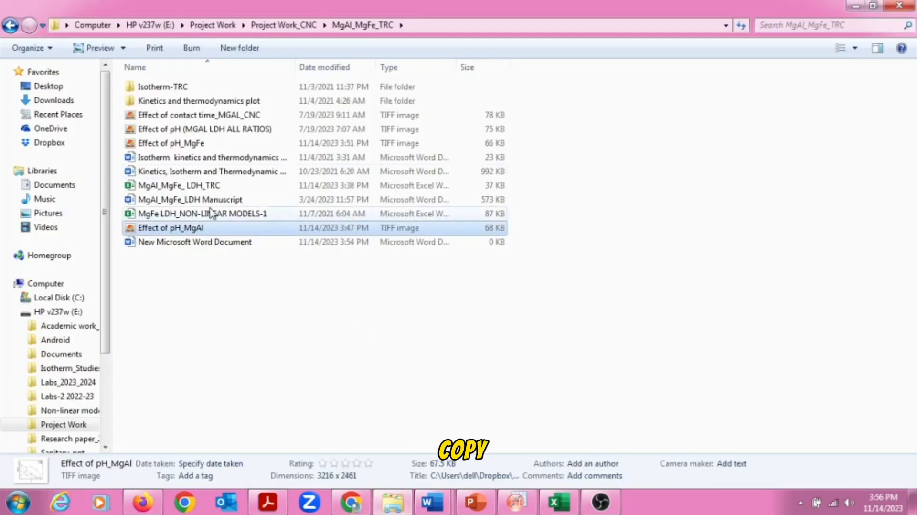
pyautogui.click(193, 148)
pyautogui.rightClick(192, 144)
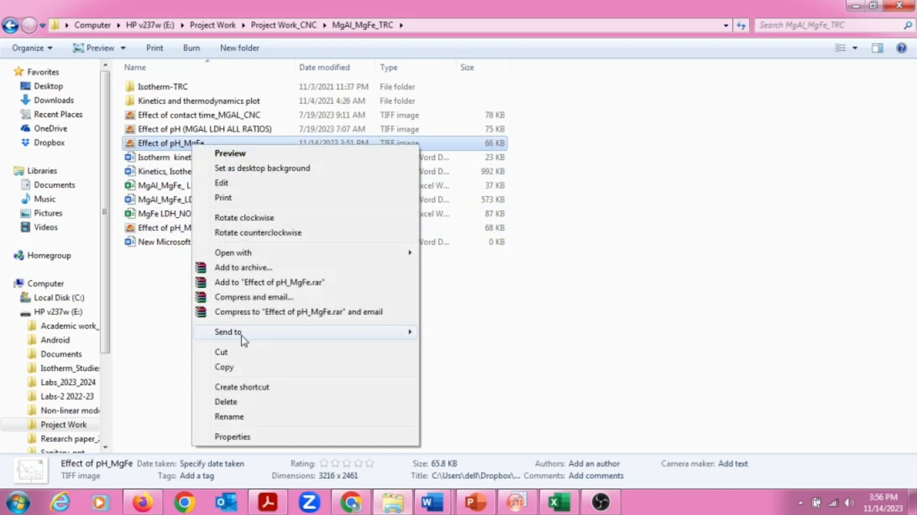
pyautogui.click(234, 368)
pyautogui.click(432, 502)
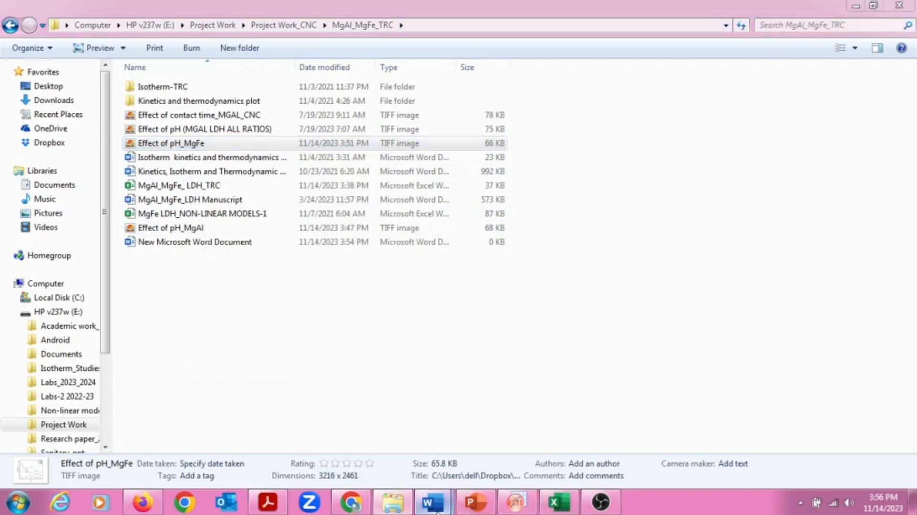
pyautogui.click(519, 433)
pyautogui.click(580, 205)
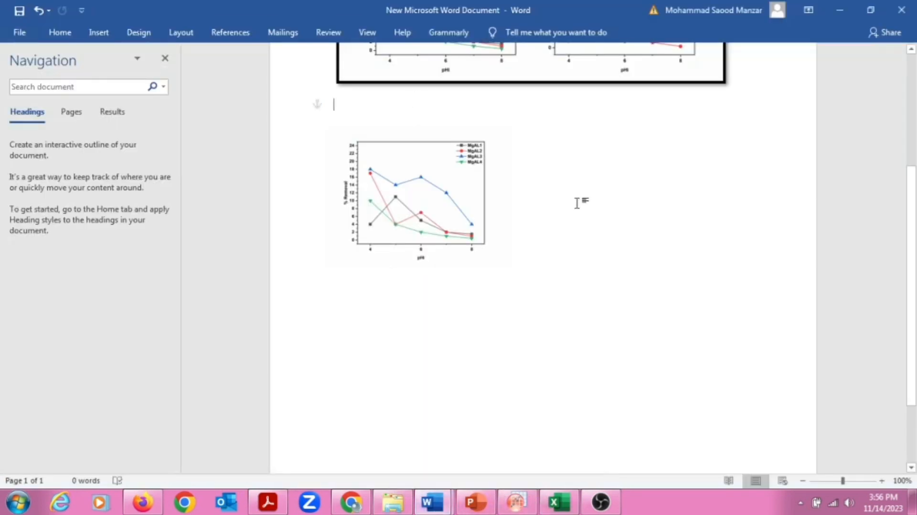
# Paste the MgFe graph and shrink it enough to fit on page 1.
pyautogui.rightClick(580, 205)
pyautogui.click(606, 261)
pyautogui.scroll(-4, 496, 283)
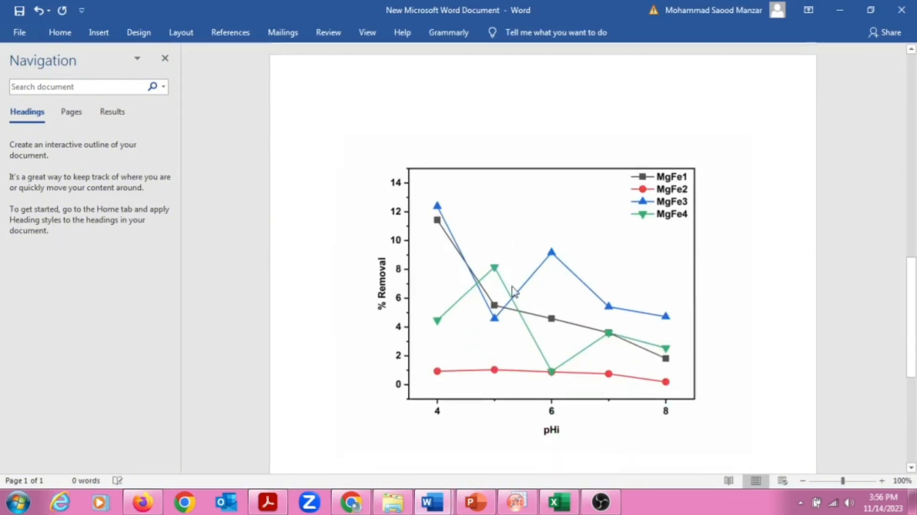
pyautogui.click(440, 204)
pyautogui.moveTo(333, 131); pyautogui.dragTo(385, 113)
pyautogui.moveTo(435, 148); pyautogui.dragTo(475, 183)
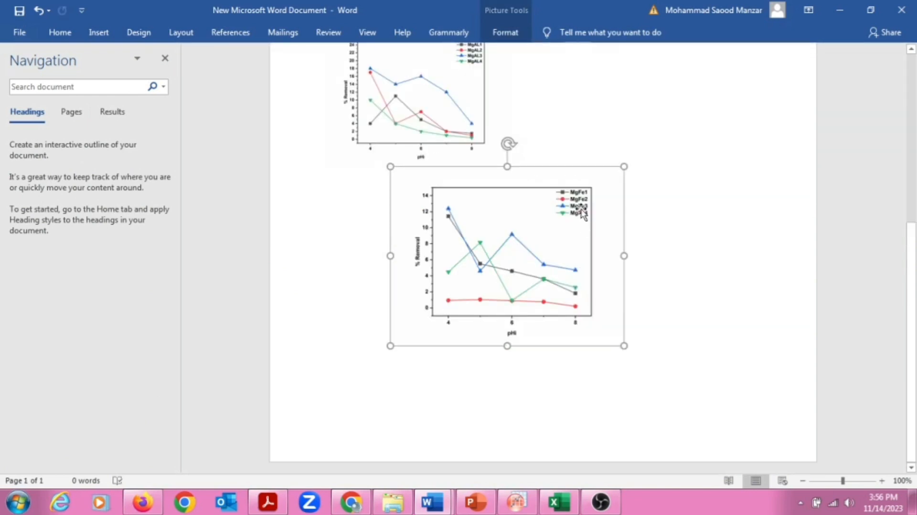
# Drag the MgFe graph up beside the MgAl graph.
pyautogui.rightClick(609, 173)
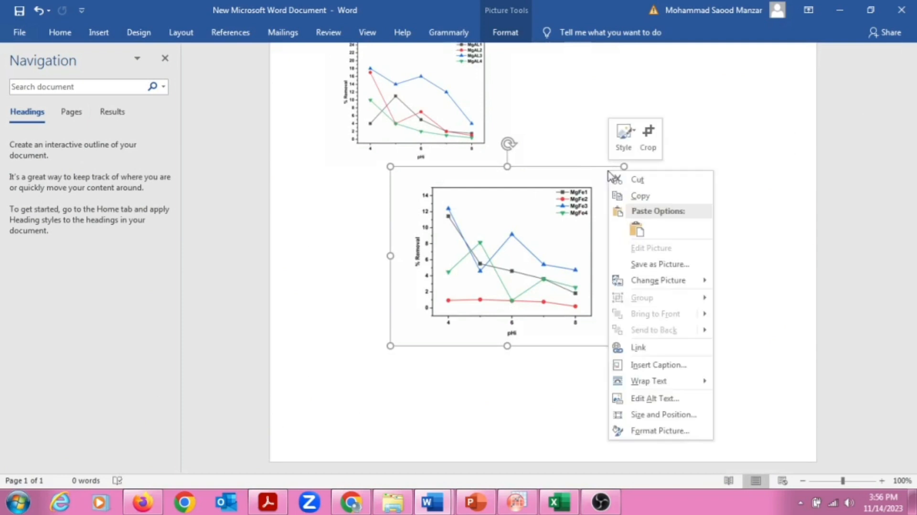
pyautogui.click(574, 233)
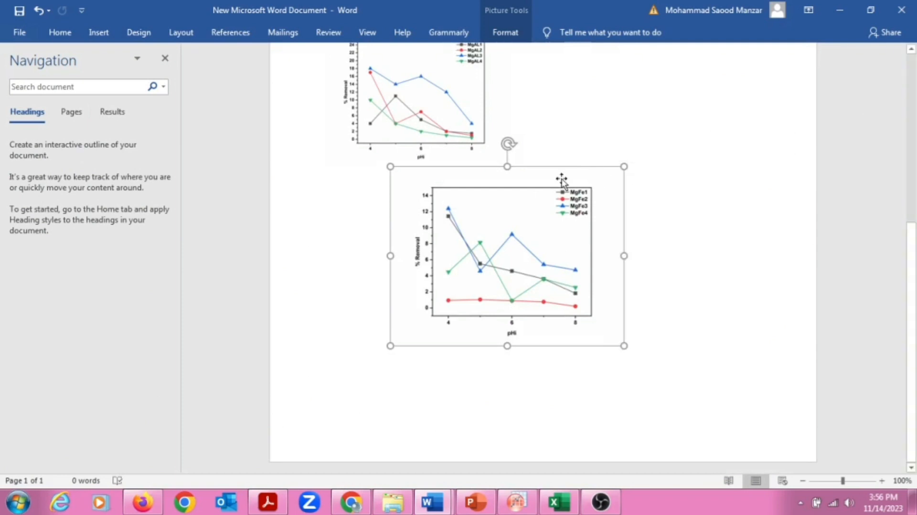
pyautogui.moveTo(539, 200); pyautogui.dragTo(659, 142)
pyautogui.click(642, 178)
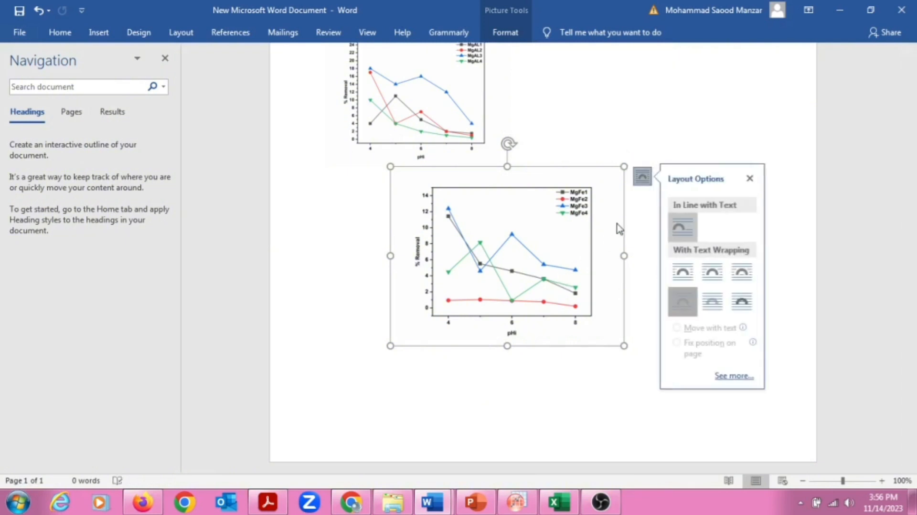
pyautogui.click(750, 181)
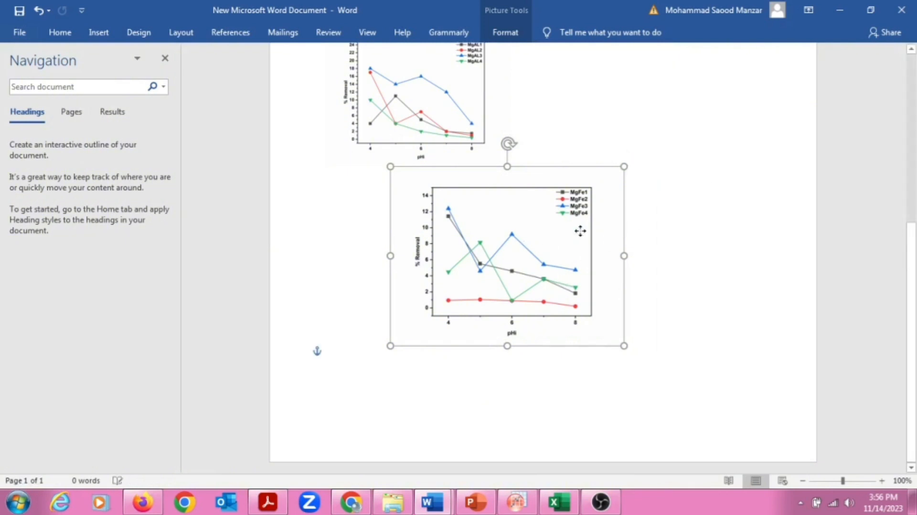
pyautogui.moveTo(527, 241); pyautogui.dragTo(669, 119)
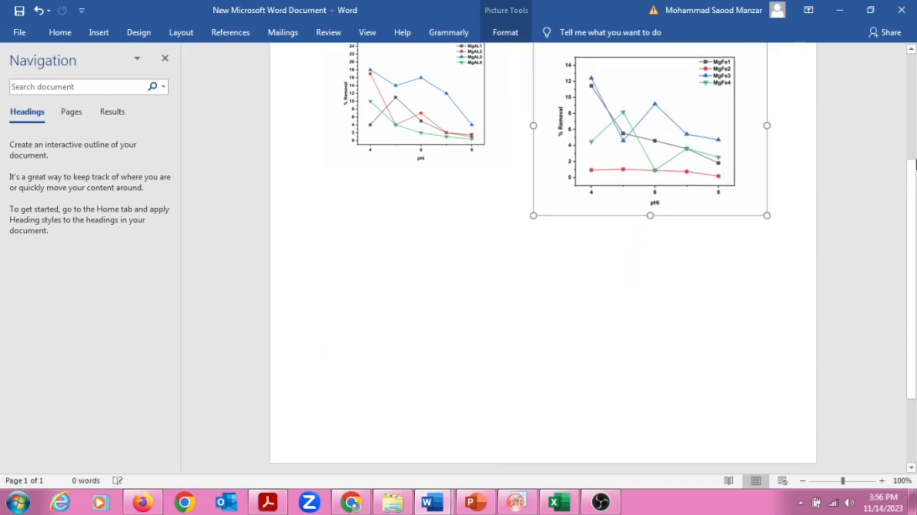
pyautogui.scroll(6, 452, 406)
# Raise the MgFe graph level with MgAl and read its exact size.
pyautogui.click(453, 406)
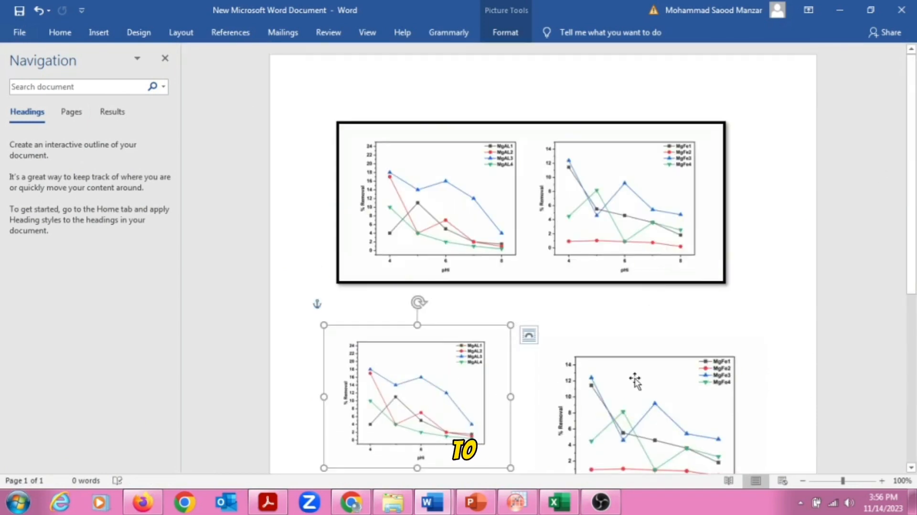
pyautogui.moveTo(635, 380); pyautogui.dragTo(639, 350)
pyautogui.click(465, 379)
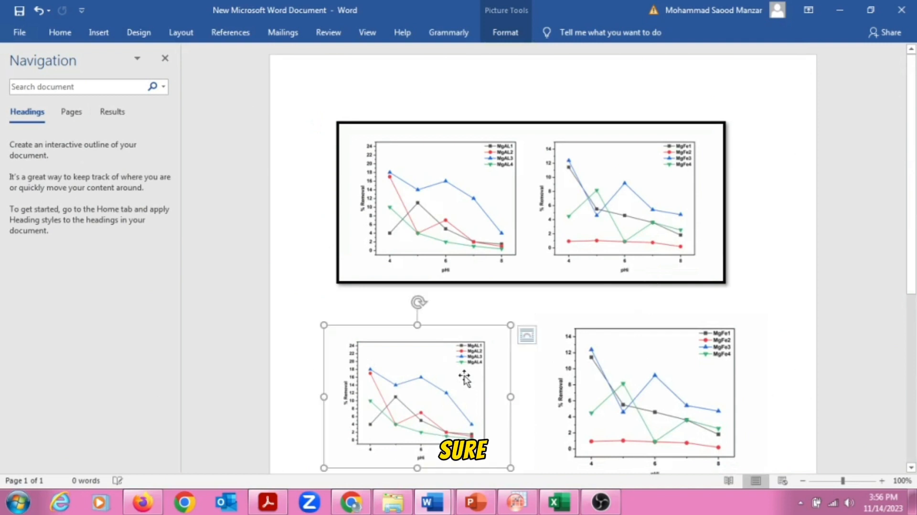
pyautogui.click(615, 375)
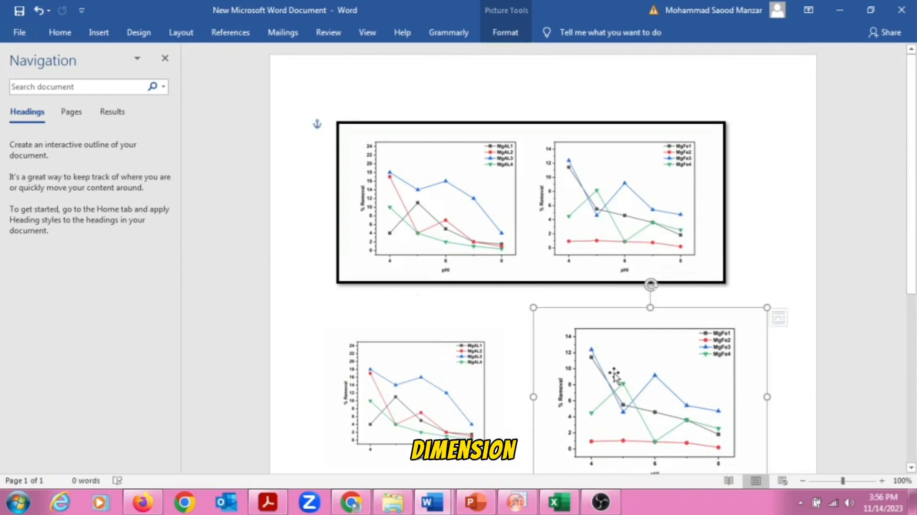
pyautogui.rightClick(614, 372)
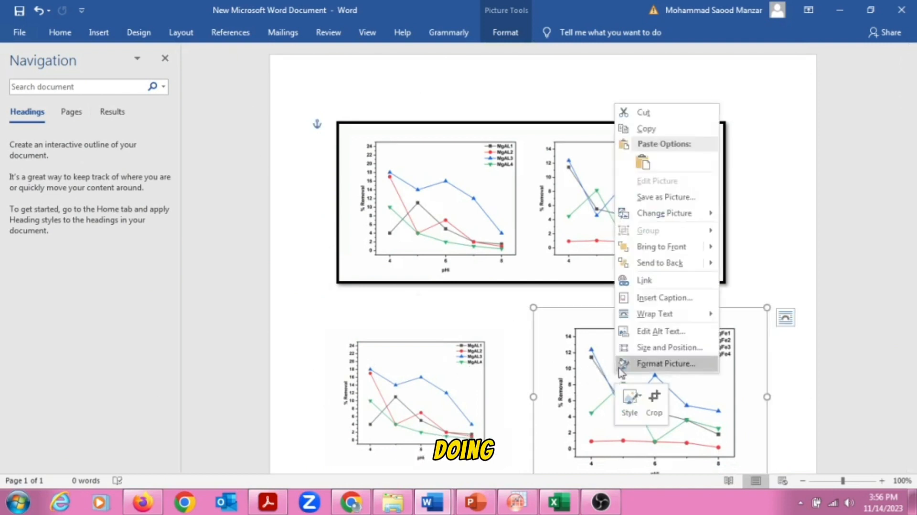
pyautogui.click(648, 347)
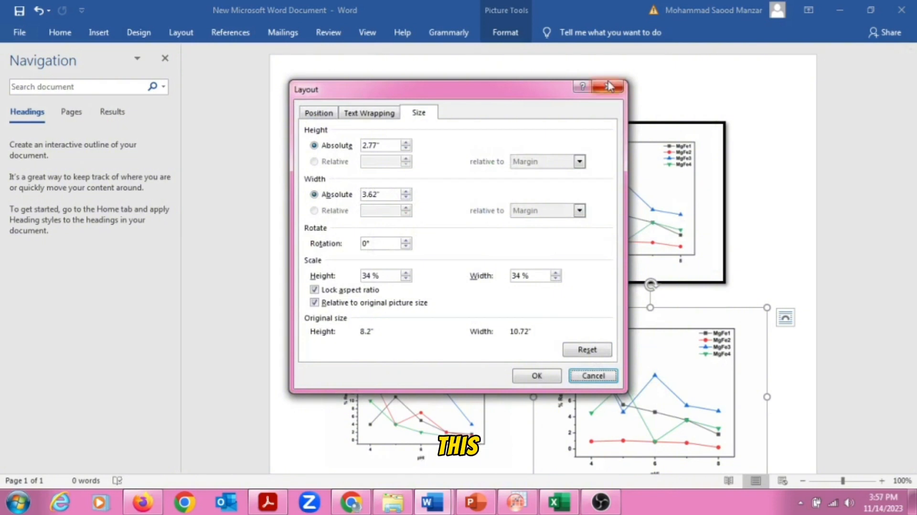
pyautogui.click(609, 87)
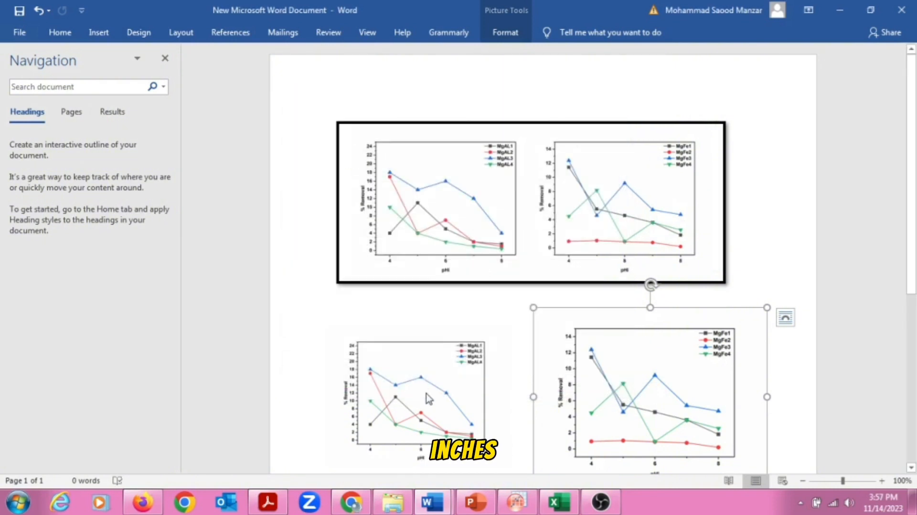
# Resize the MgAl graph to 2.77" × 3.62" to match the MgFe graph.
pyautogui.click(427, 396)
pyautogui.rightClick(427, 396)
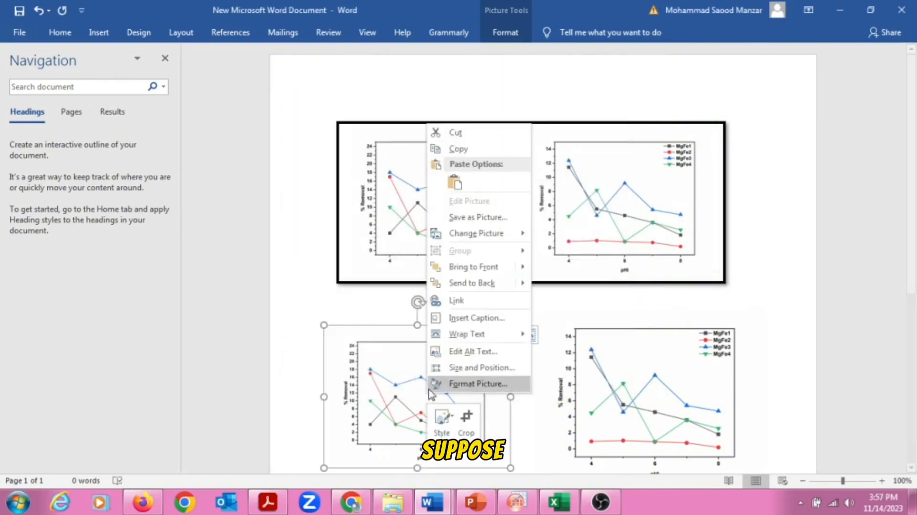
pyautogui.click(473, 366)
pyautogui.click(407, 143)
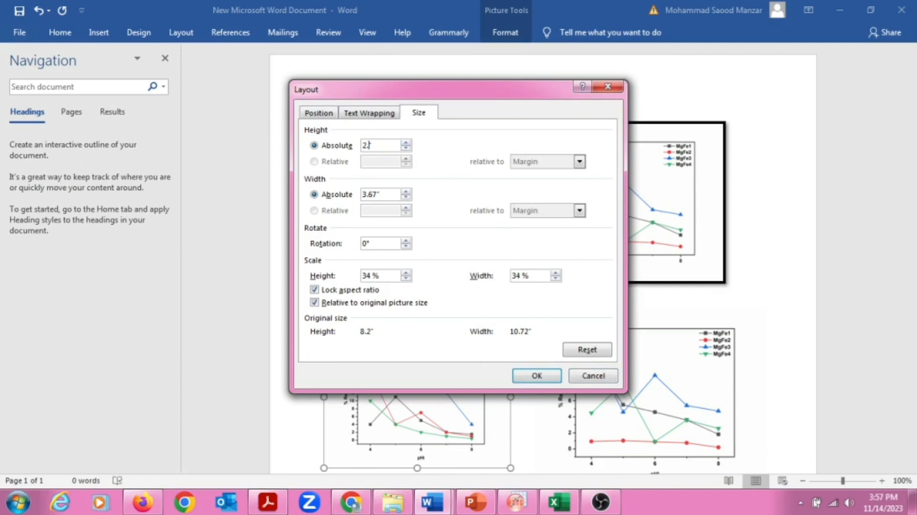
pyautogui.click(537, 375)
# Line the MgAl graph up level with the MgFe graph and select both.
pyautogui.click(653, 385)
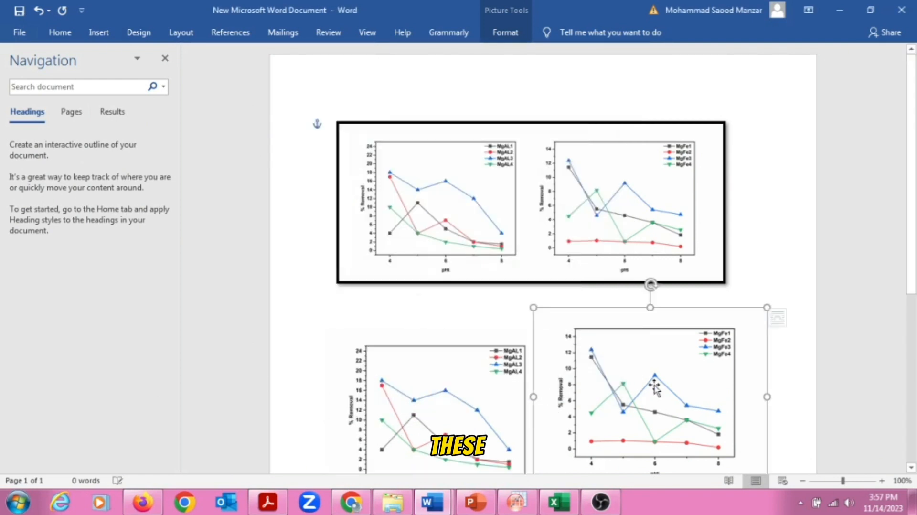
pyautogui.click(506, 389)
pyautogui.moveTo(506, 390); pyautogui.dragTo(504, 369)
pyautogui.moveTo(504, 369); pyautogui.dragTo(504, 370)
pyautogui.keyDown('ctrl'); pyautogui.click(655, 368); pyautogui.keyUp('ctrl')
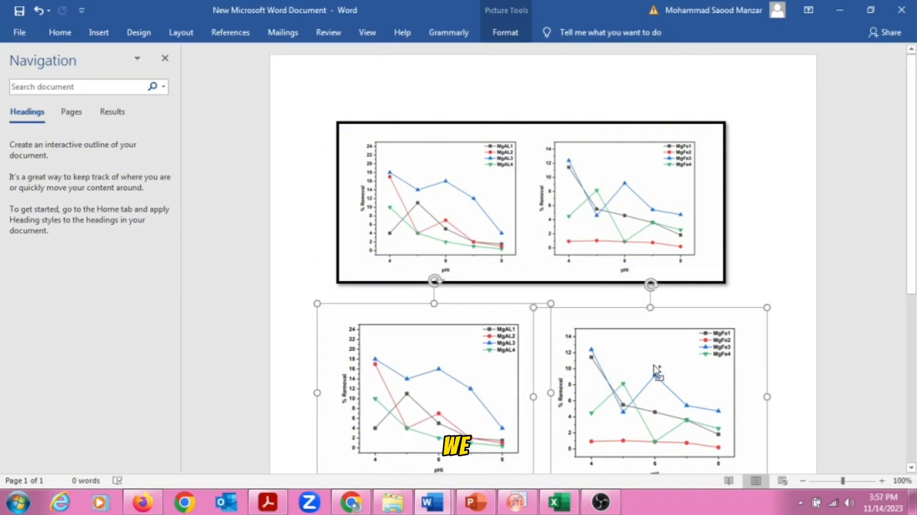
# Group the selected MgAl and MgFe pH graphs into a single object.
pyautogui.rightClick(462, 343)
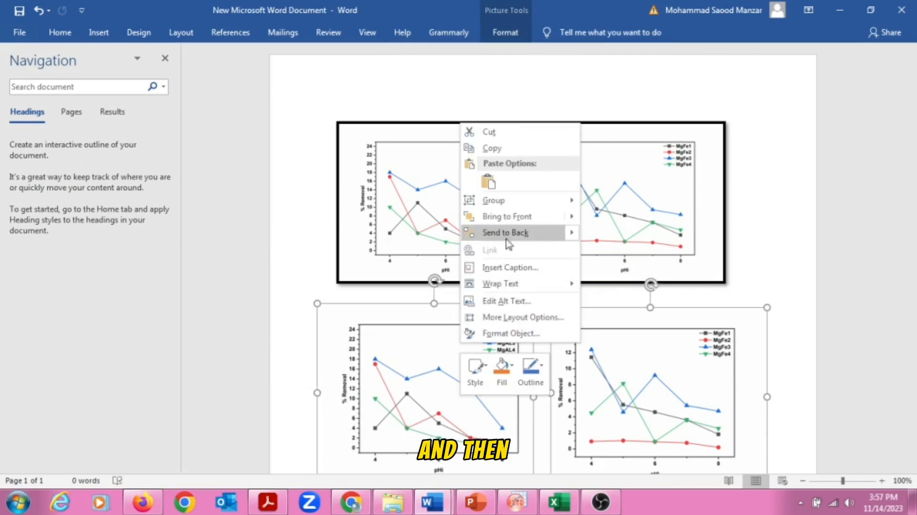
pyautogui.moveTo(504, 205)
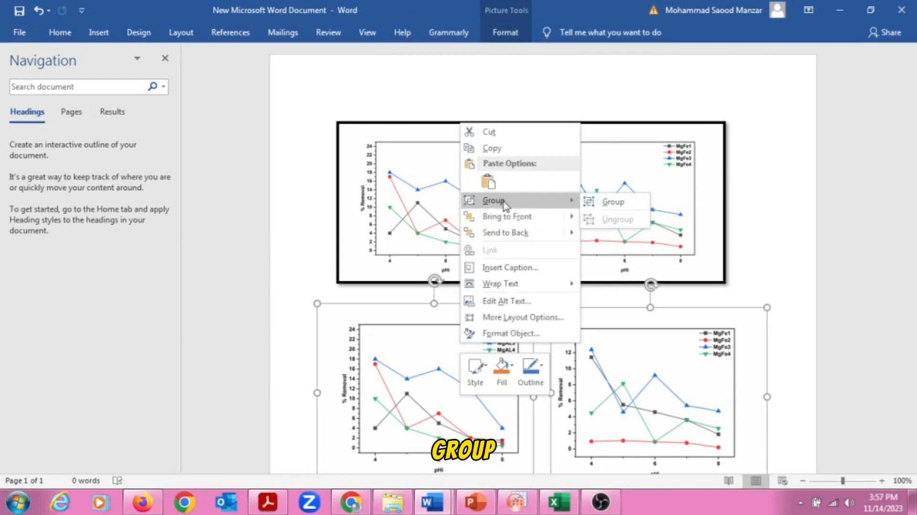
pyautogui.click(591, 206)
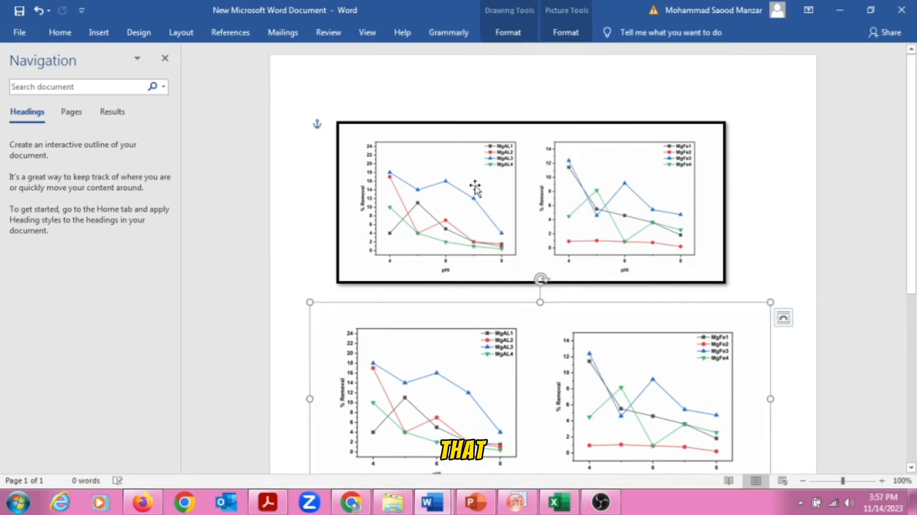
# Apply the thick black-framed picture style to the grouped graphs.
pyautogui.click(497, 36)
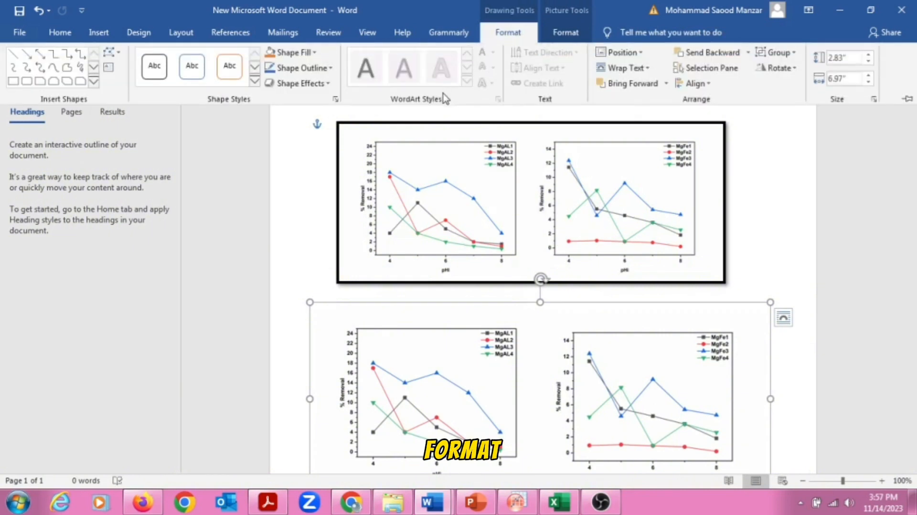
pyautogui.click(571, 34)
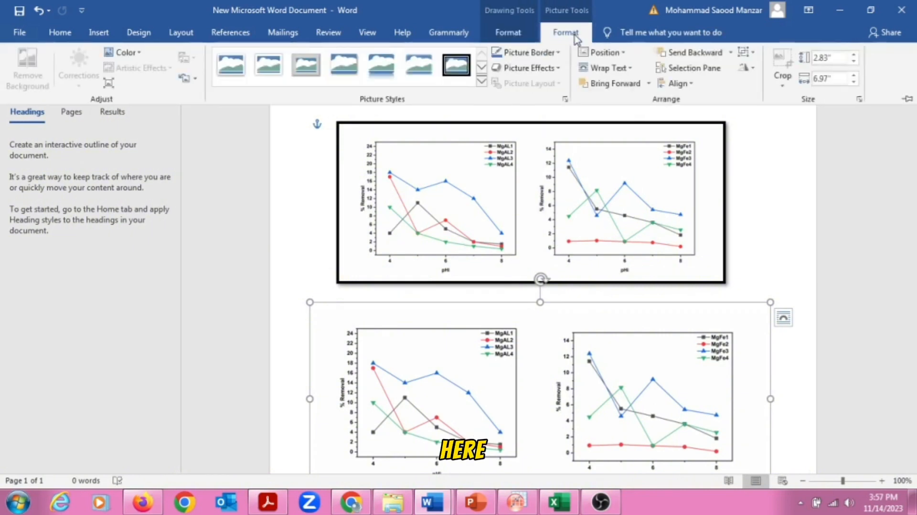
pyautogui.click(481, 81)
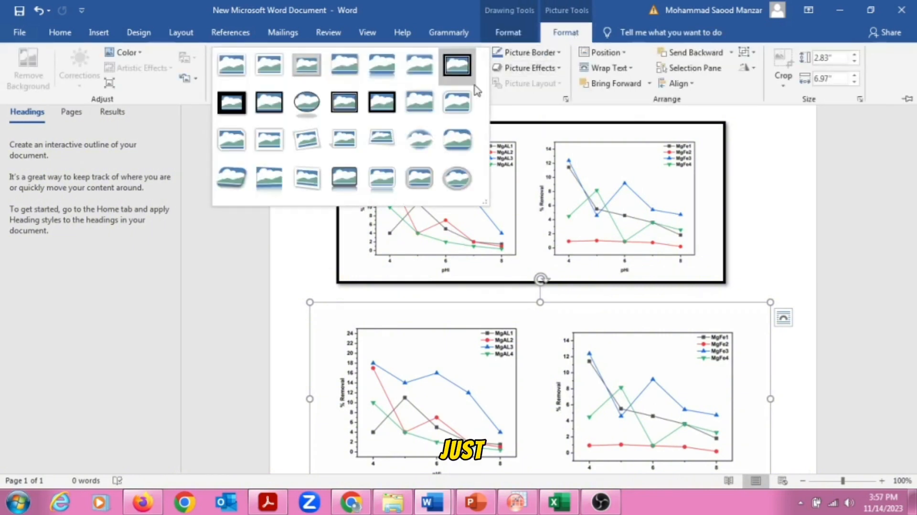
pyautogui.click(277, 107)
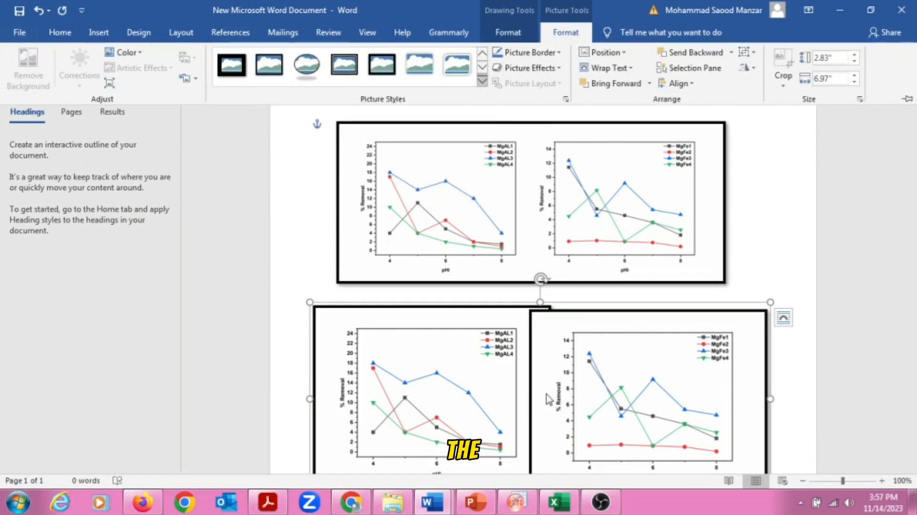